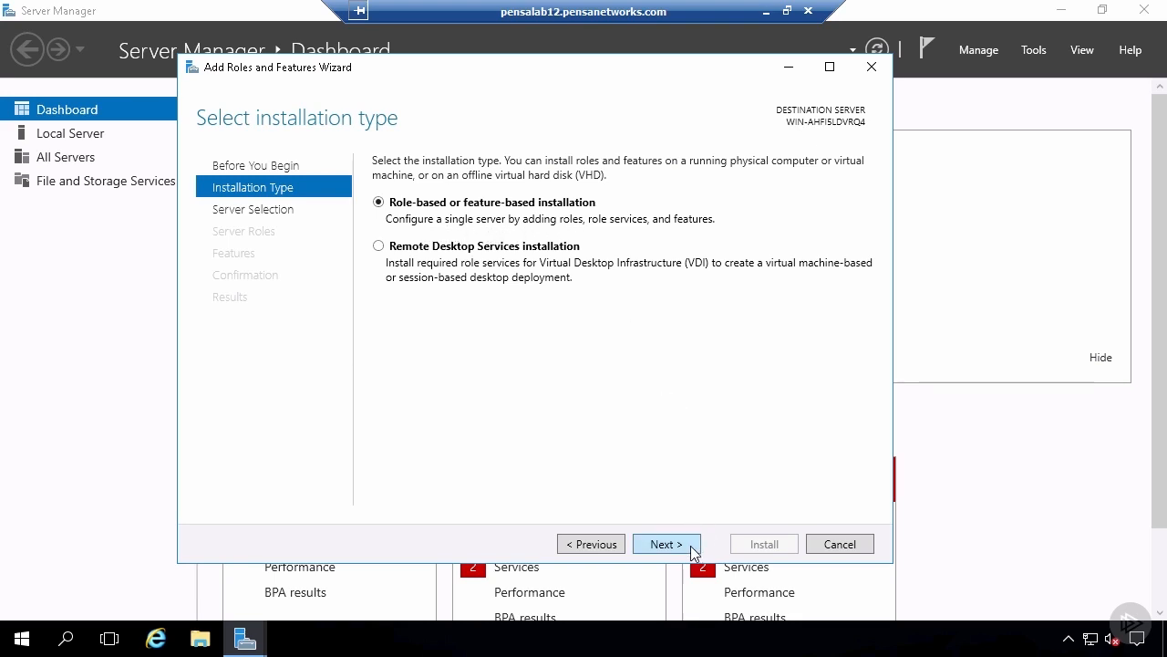
# - Choose a role-based installation on the pooled server and add the Active Directory Domain Services role with its required features
pyautogui.click(692, 548)
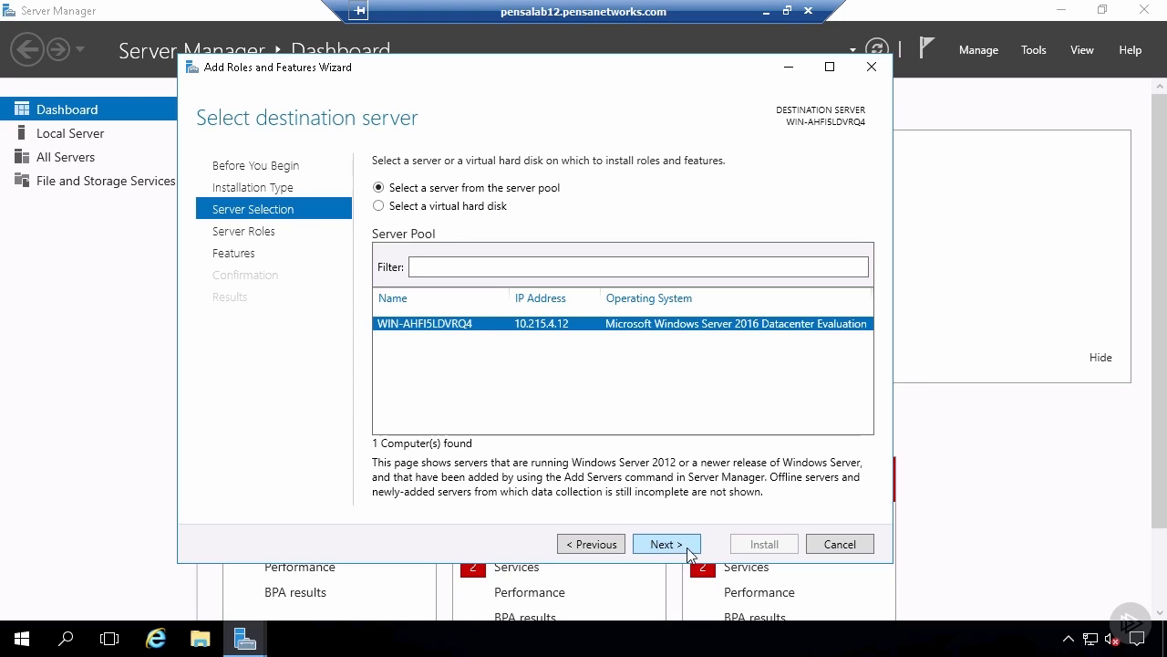
pyautogui.click(690, 550)
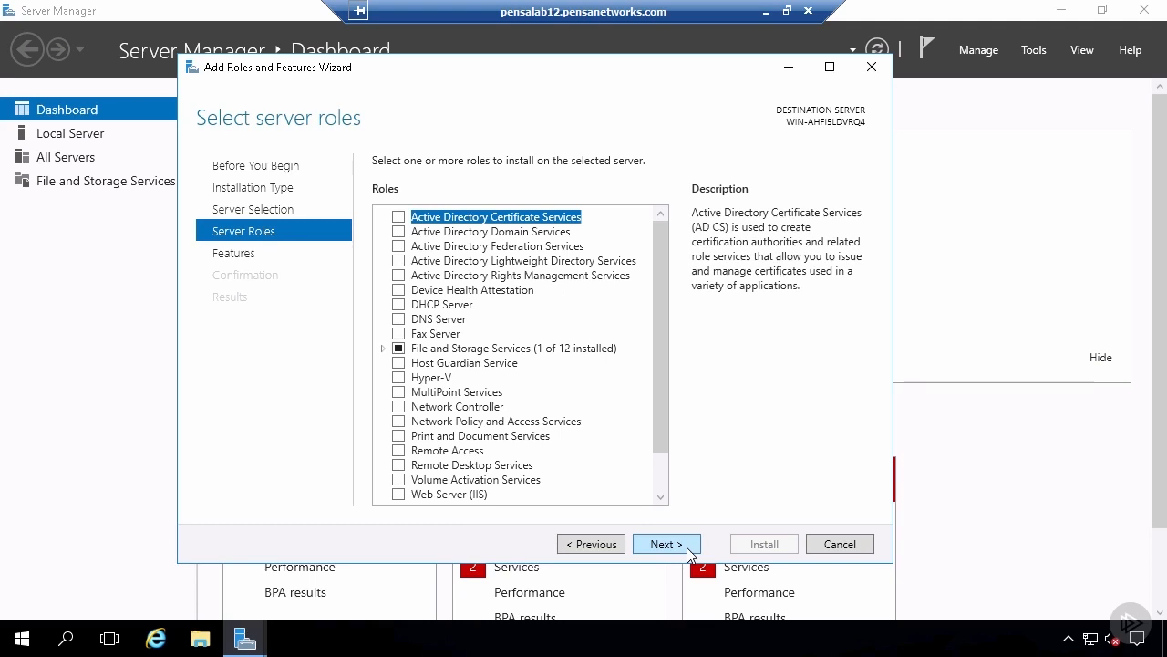
pyautogui.click(398, 232)
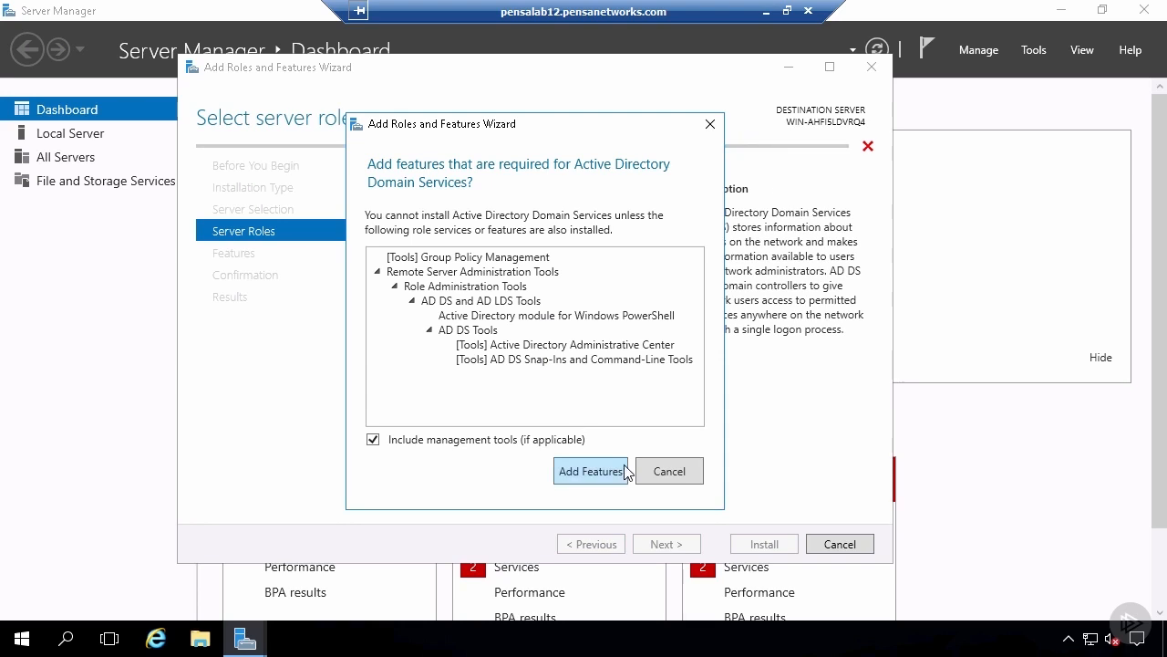
pyautogui.click(591, 471)
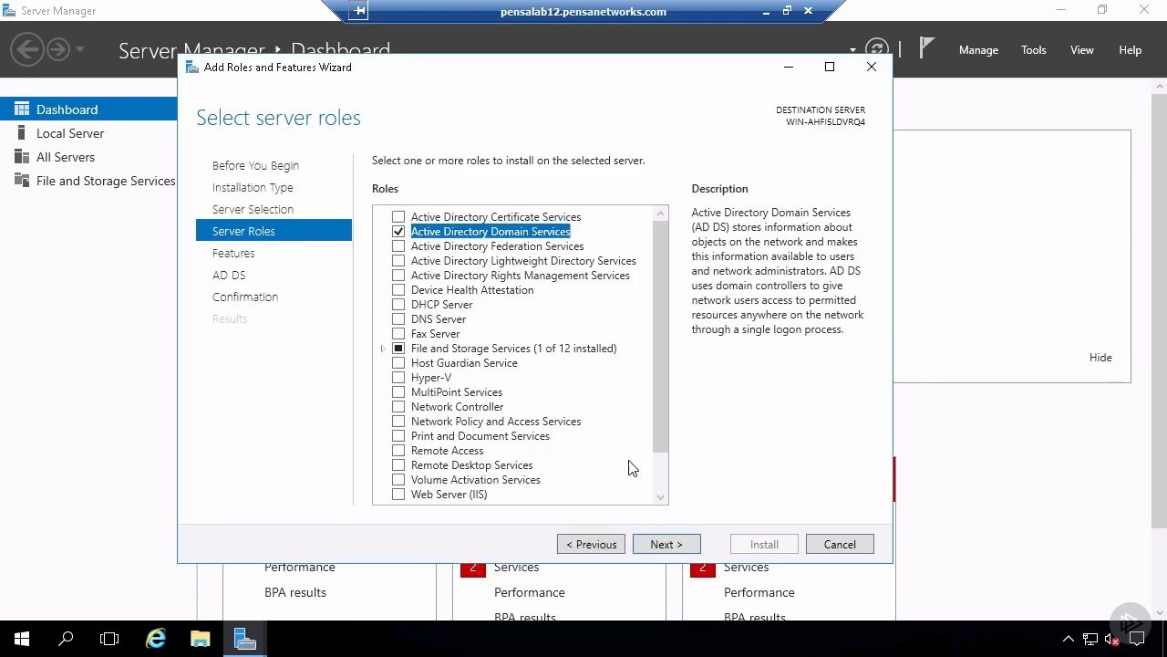
# - Add the DNS Server role with its management tools and continue past the validation results
pyautogui.click(400, 319)
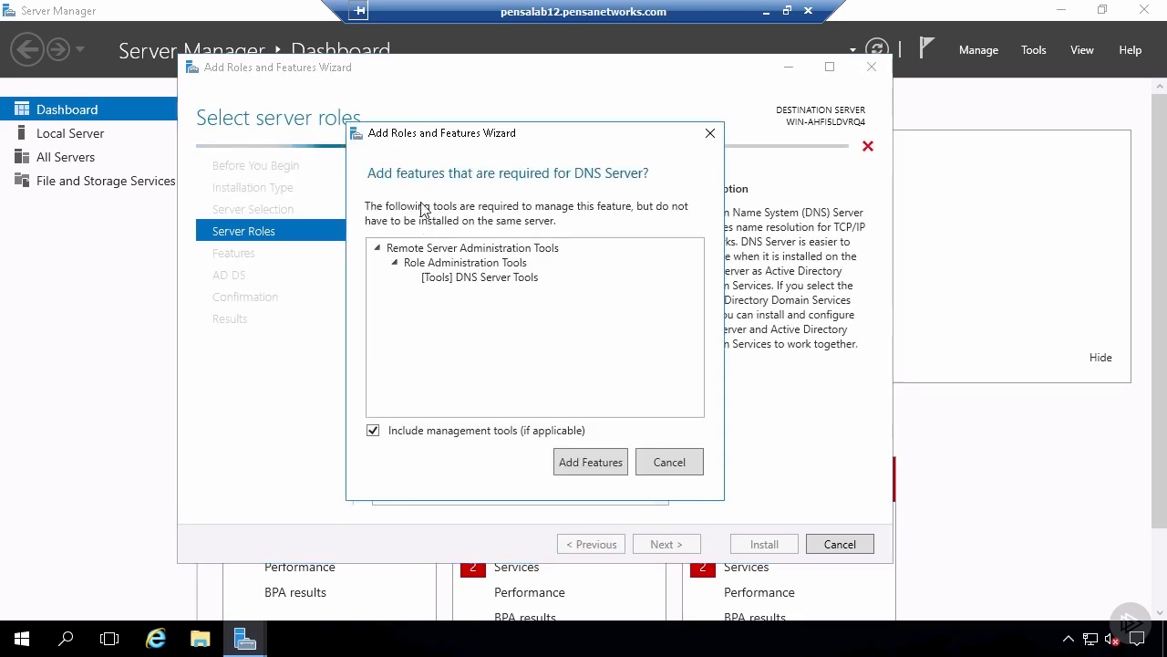
pyautogui.click(621, 455)
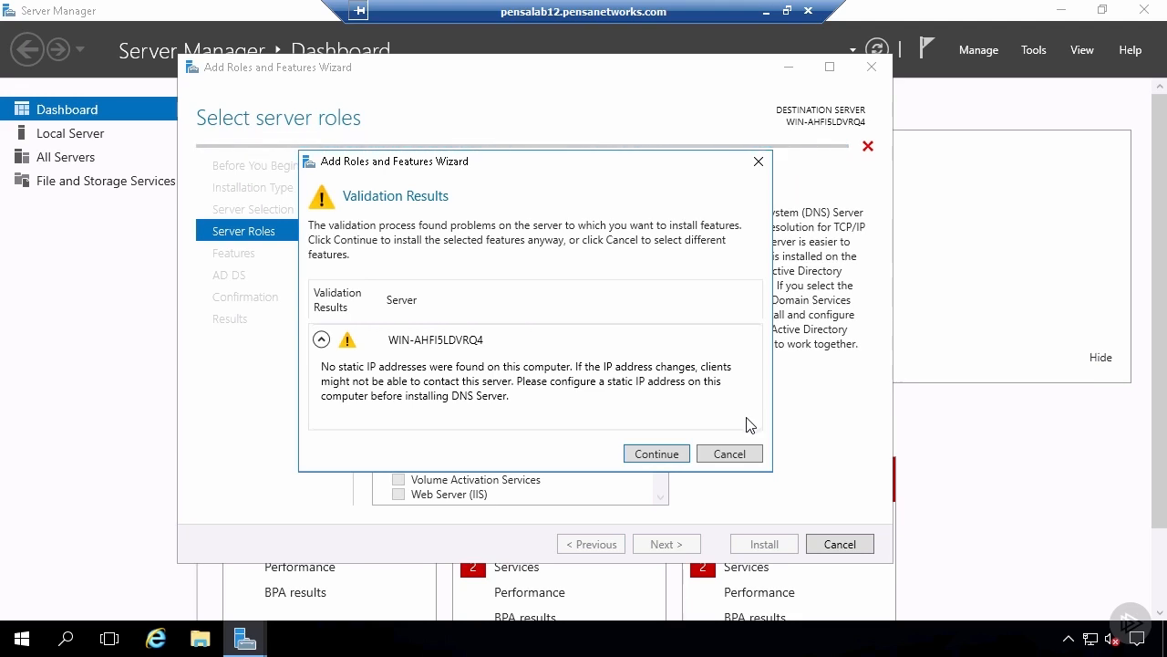
pyautogui.click(657, 454)
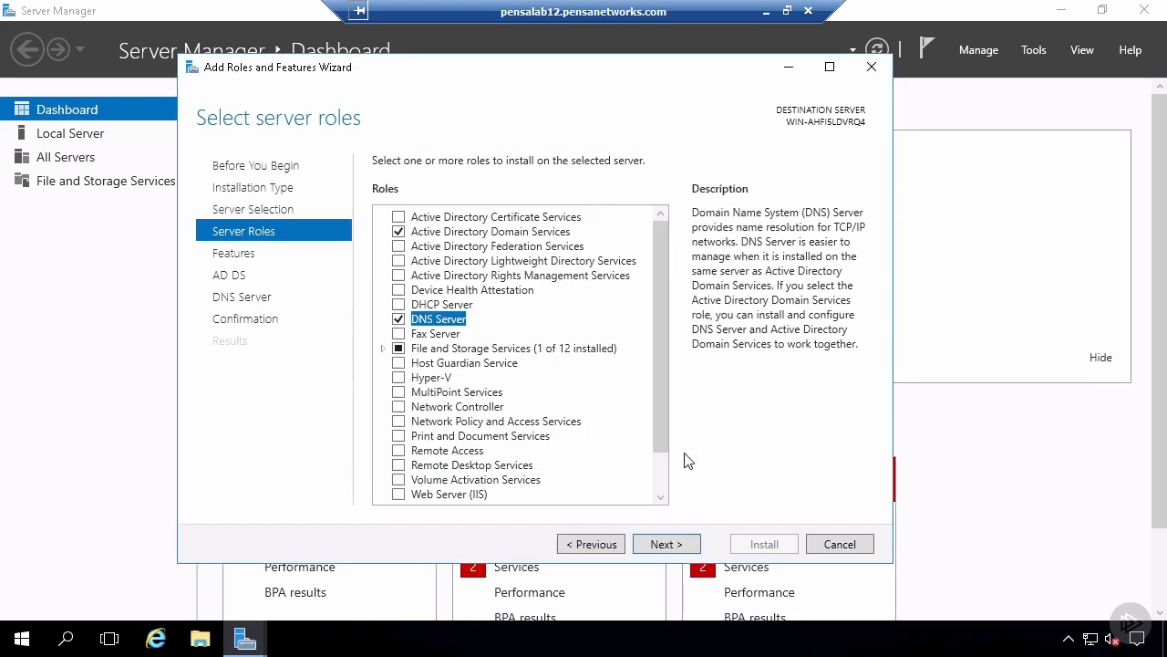
# - Keep the preselected features, allow automatic restart of the destination server and install the selected roles
pyautogui.click(689, 549)
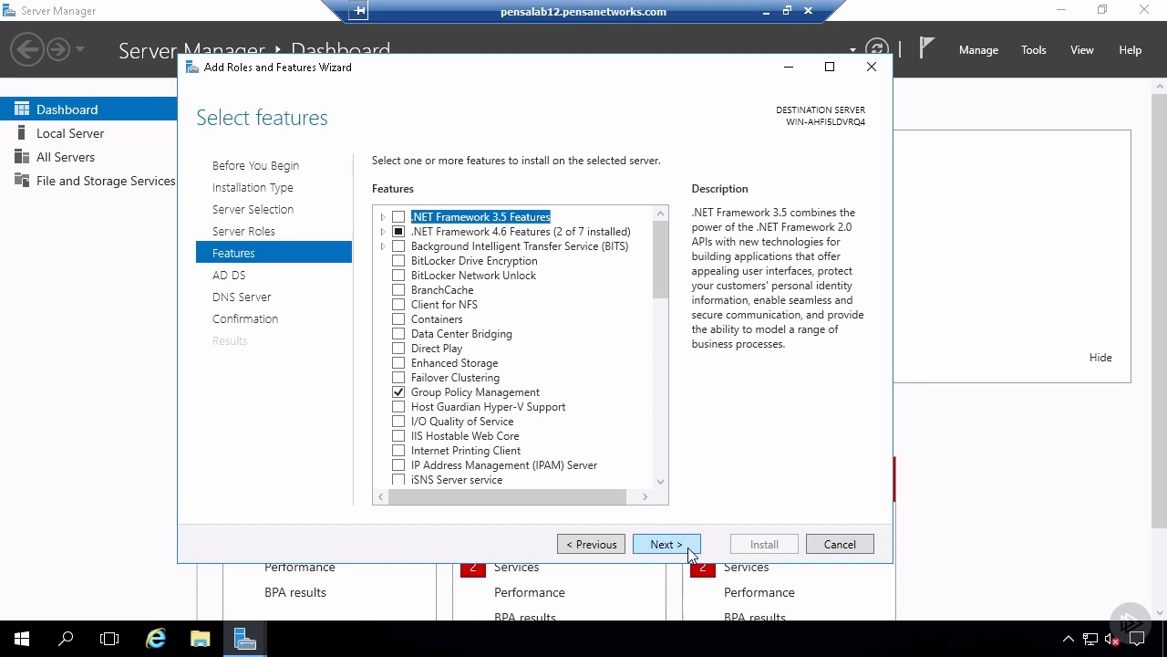
pyautogui.click(688, 547)
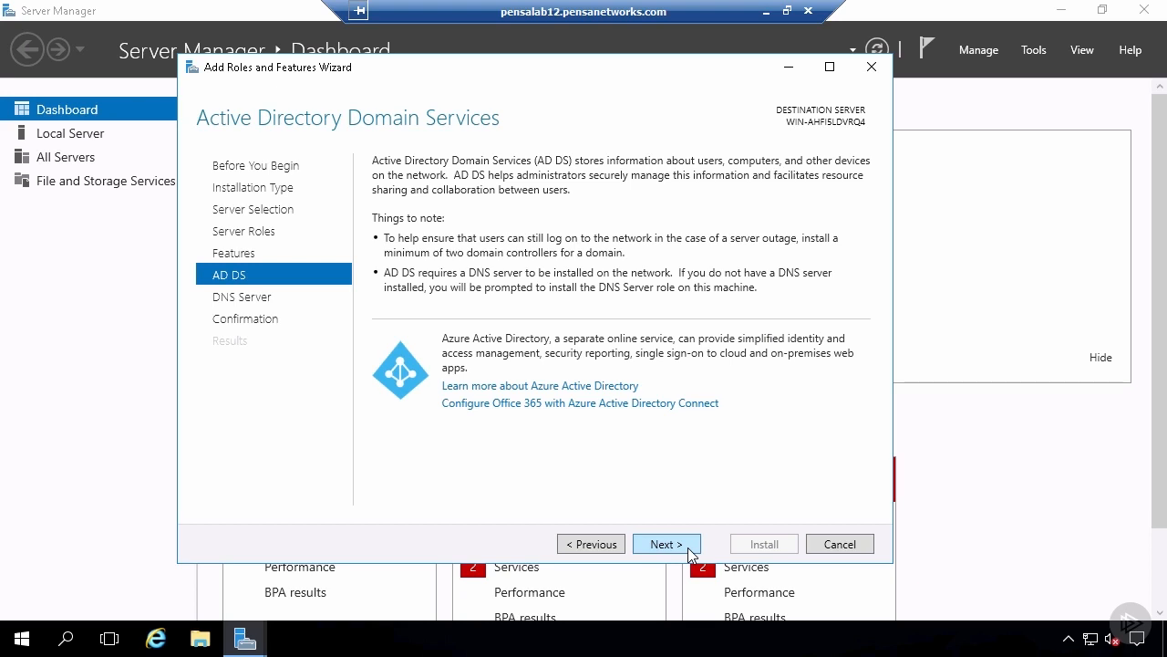
pyautogui.click(689, 547)
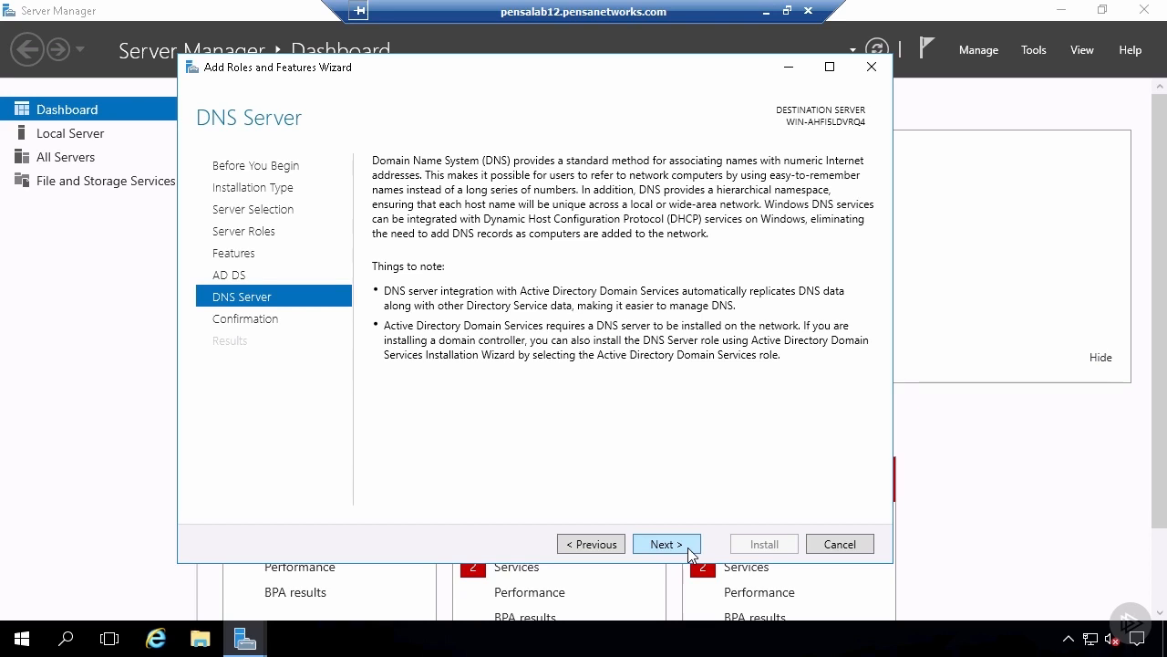
pyautogui.click(689, 549)
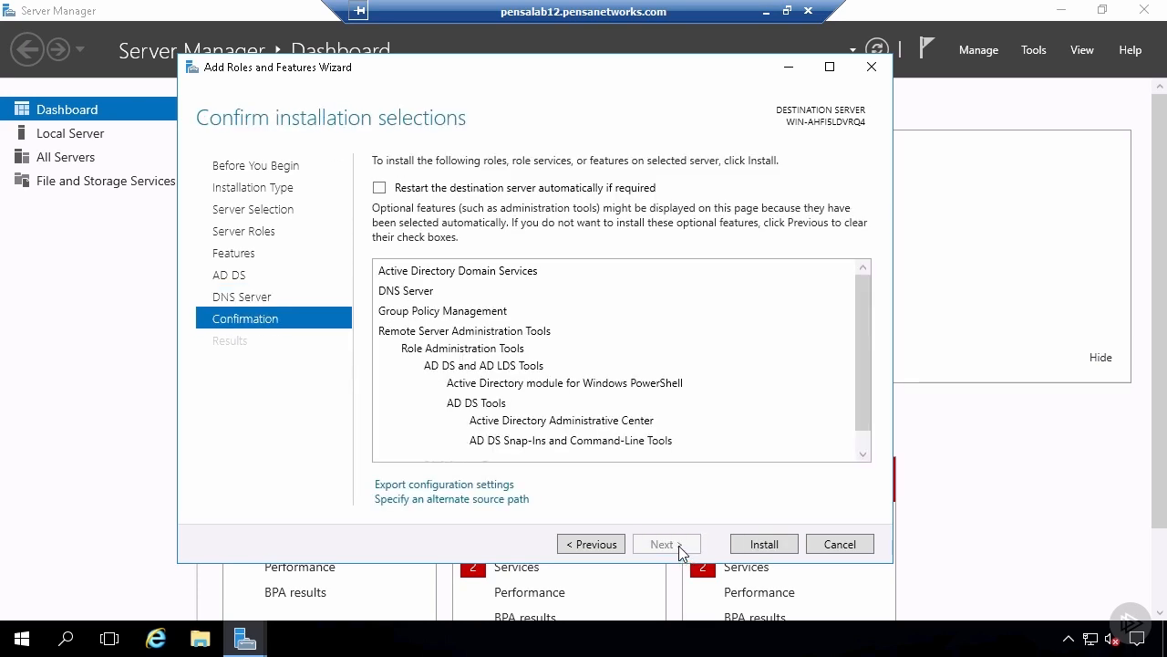
pyautogui.click(382, 190)
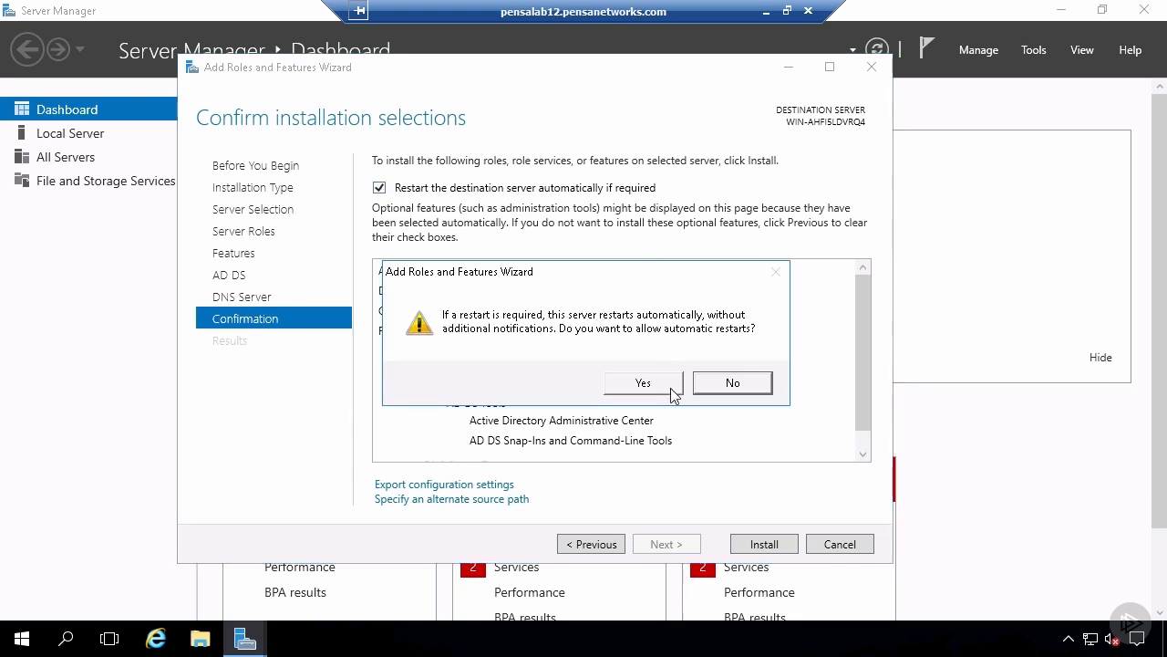
pyautogui.click(643, 383)
pyautogui.moveTo(864, 334); pyautogui.dragTo(859, 369)
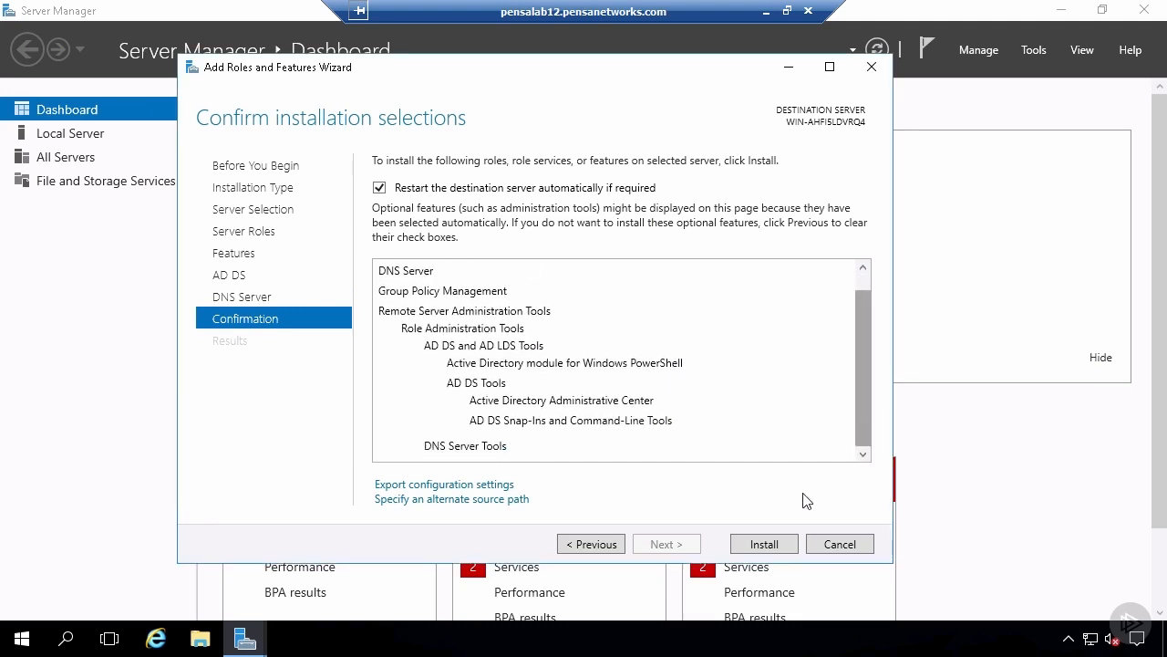
pyautogui.click(797, 548)
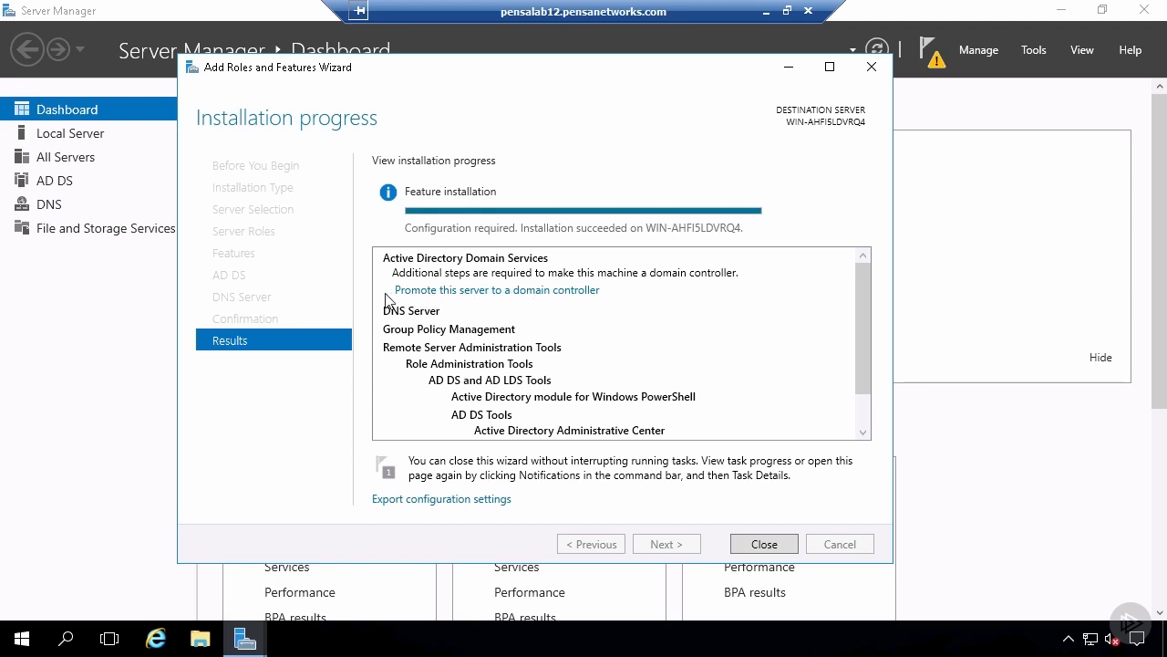
# - Start promoting the server to a domain controller in a new forest with root domain name Miller.com
pyautogui.click(580, 291)
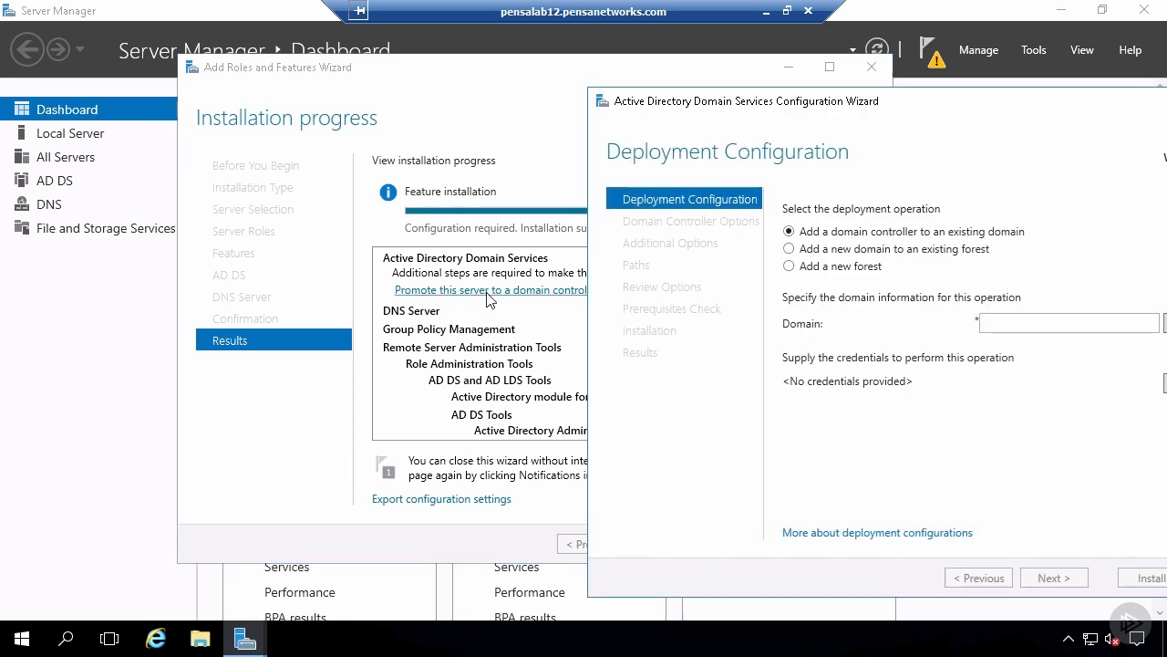
pyautogui.moveTo(920, 102); pyautogui.dragTo(639, 91)
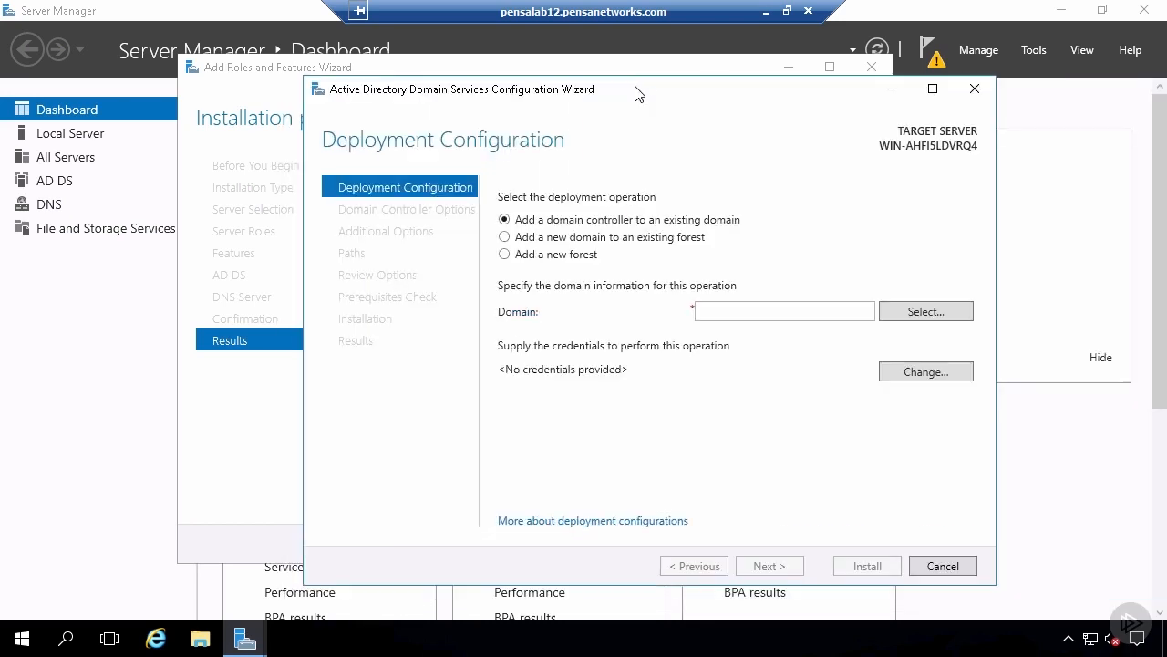
pyautogui.click(505, 255)
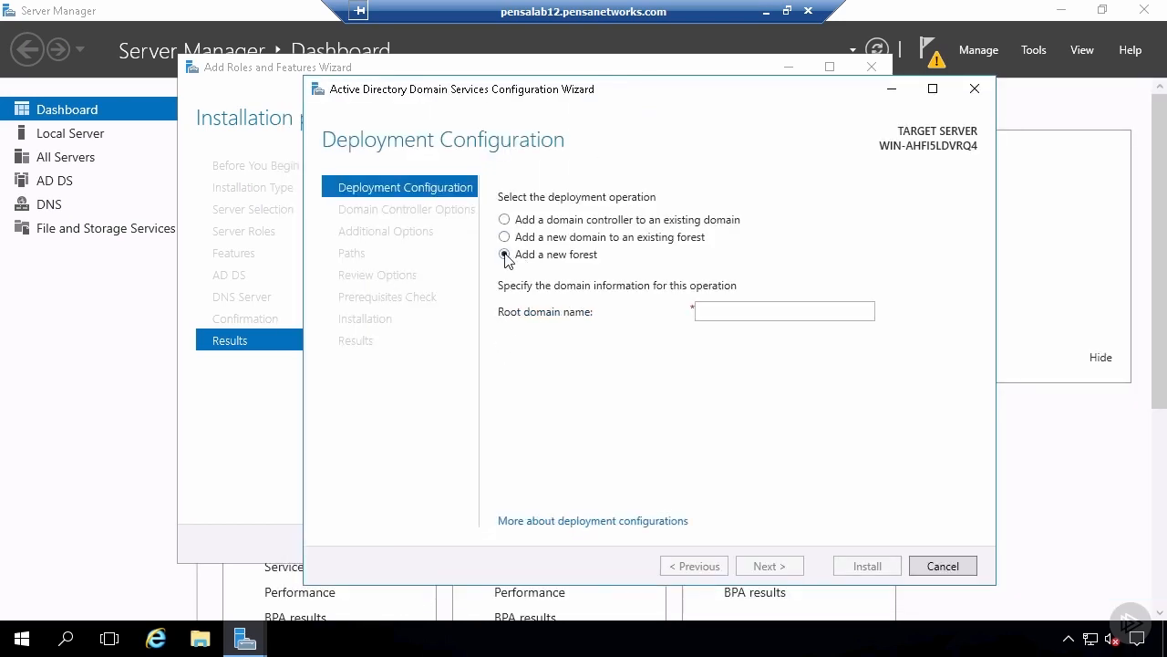
pyautogui.click(704, 310)
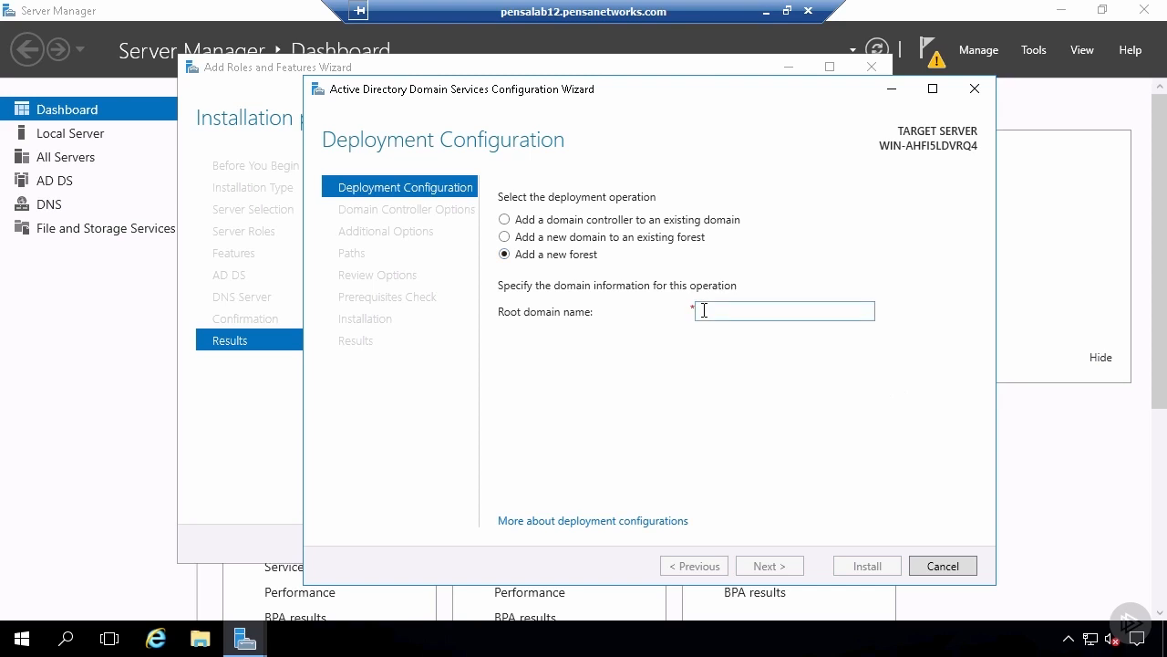
pyautogui.write('Miller.com')
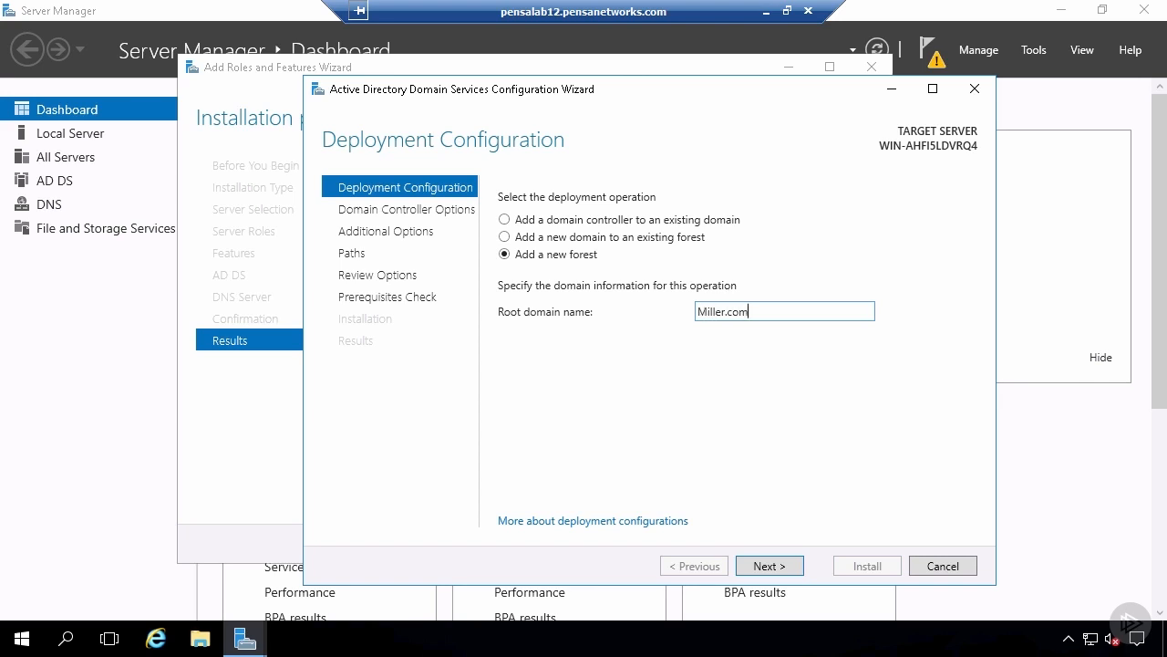
pyautogui.click(802, 569)
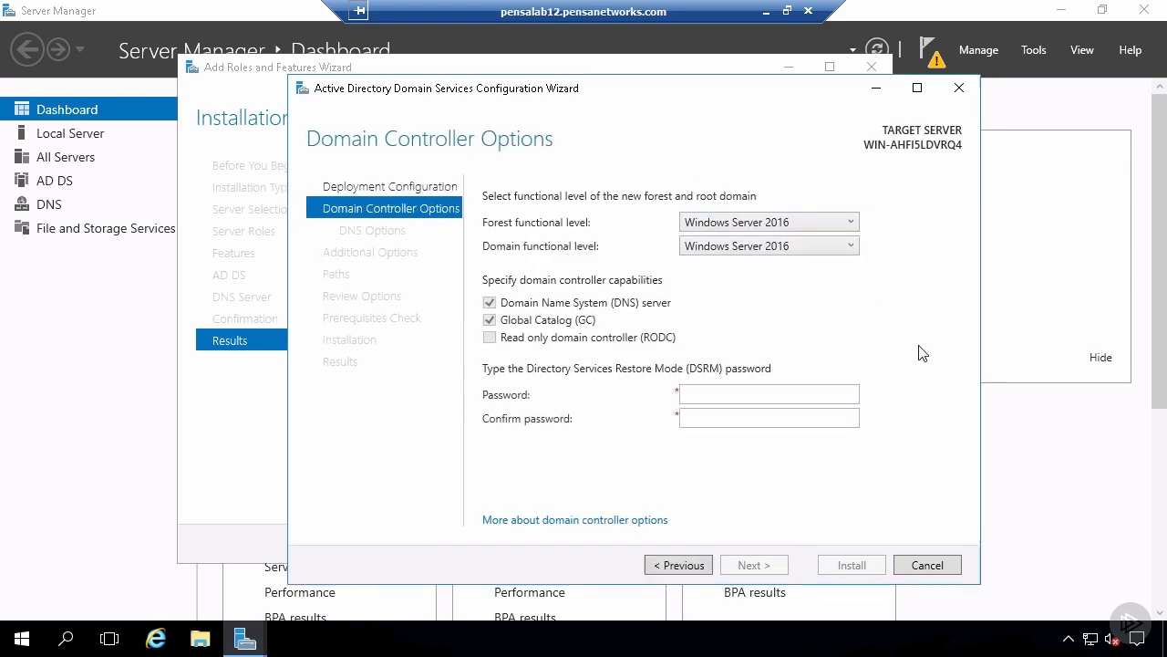
# - Keep the forest and domain functional levels at Windows Server 2016 and enter and confirm the DSRM password
pyautogui.click(852, 224)
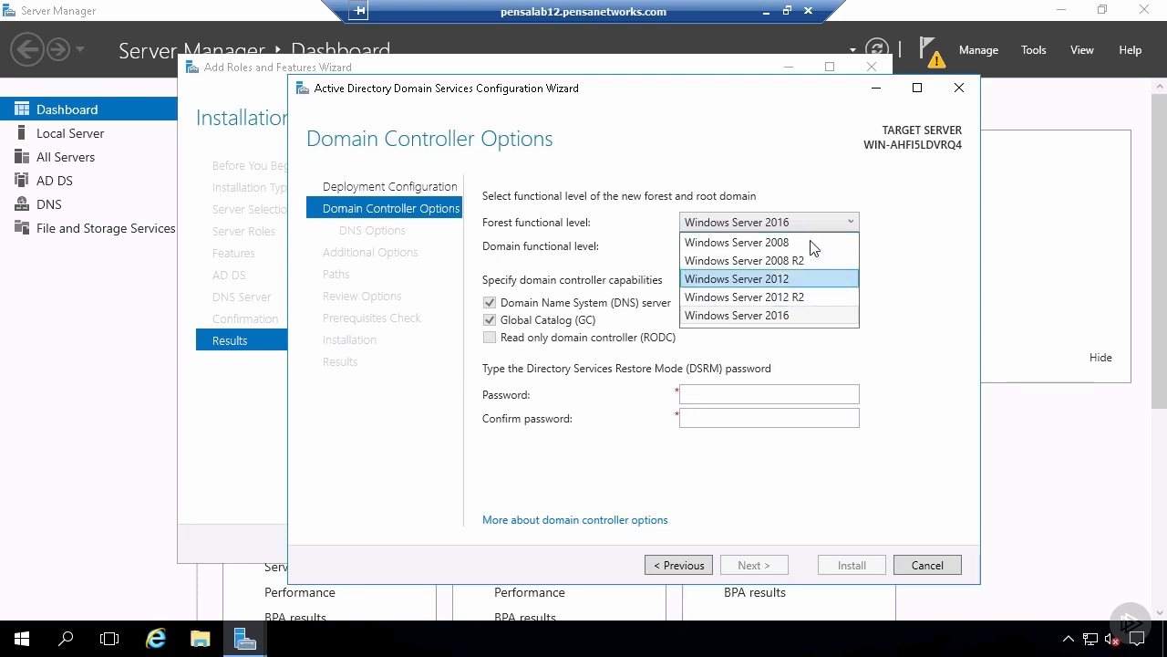
pyautogui.click(806, 316)
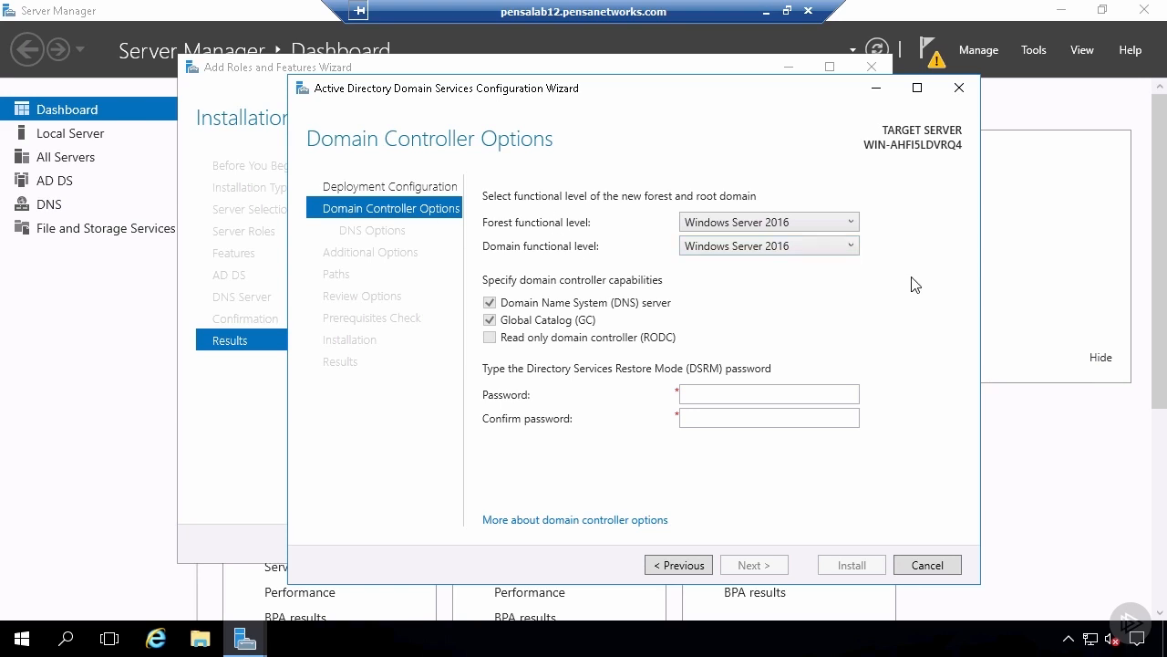
pyautogui.click(851, 248)
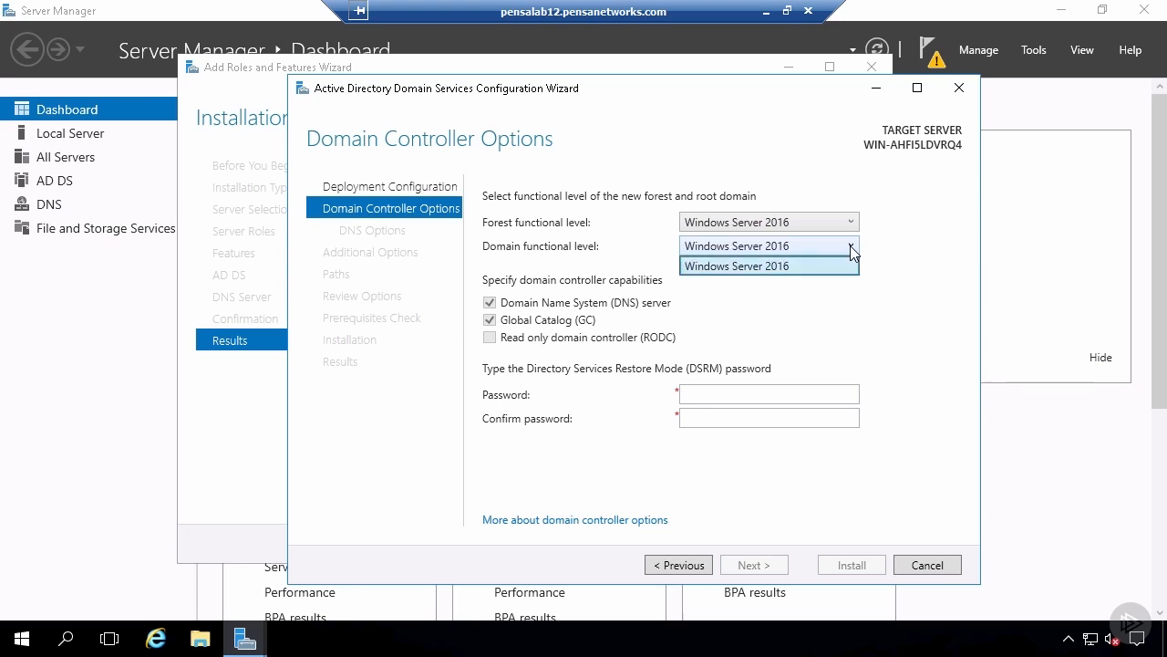
pyautogui.click(851, 248)
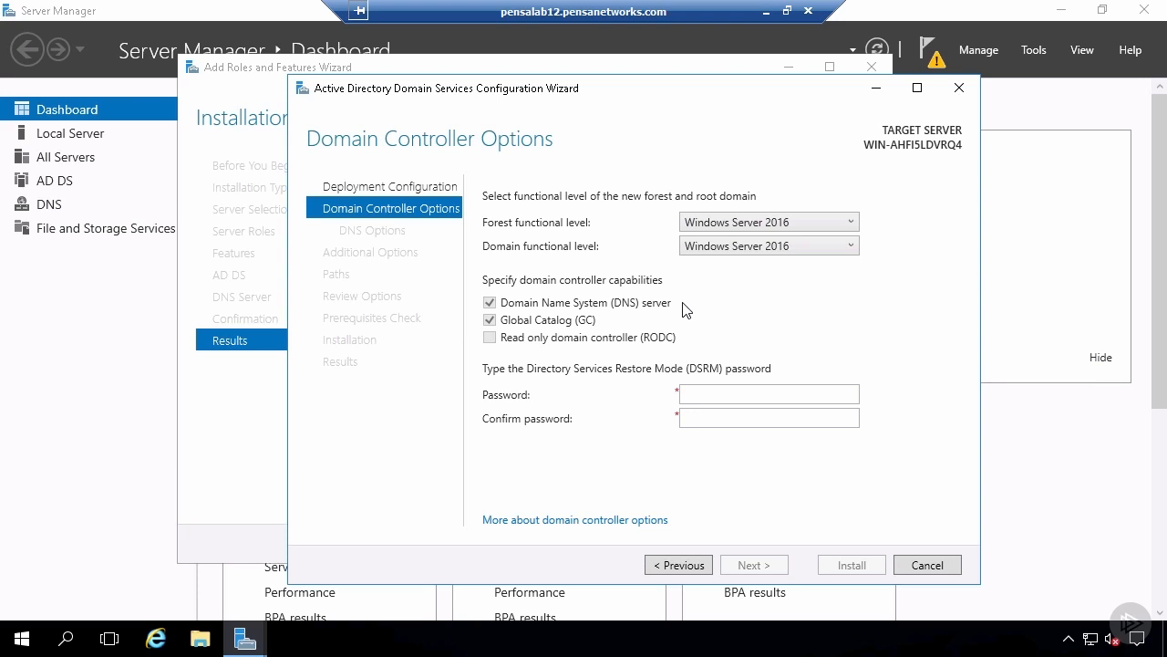
pyautogui.click(721, 394)
pyautogui.write('P')
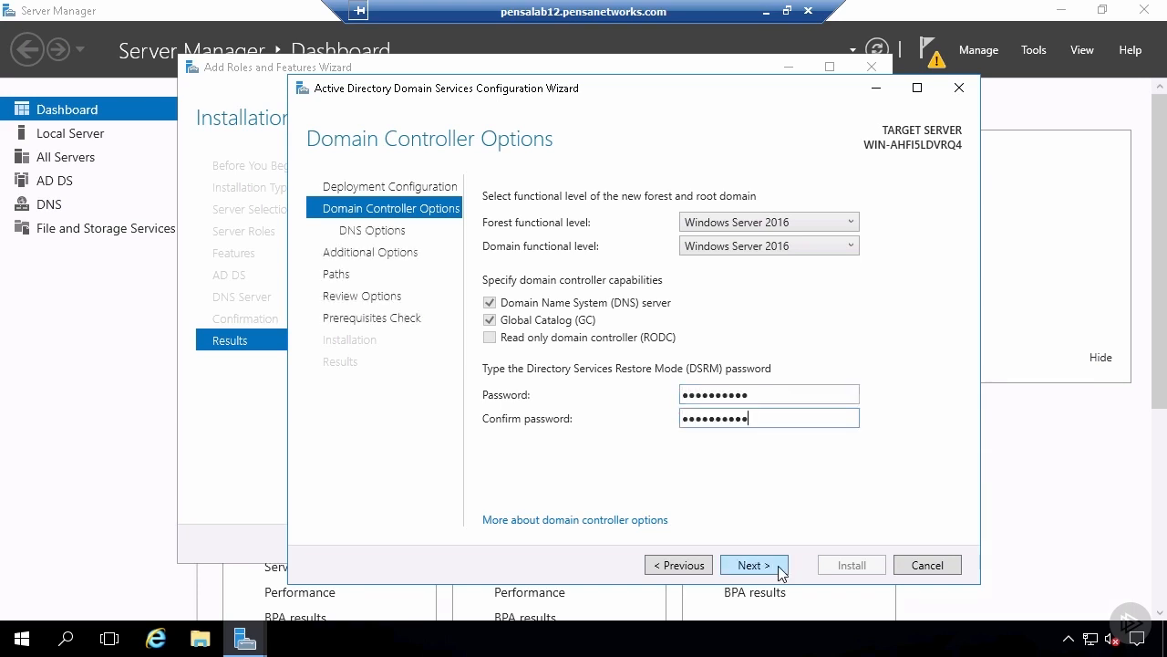
pyautogui.click(754, 565)
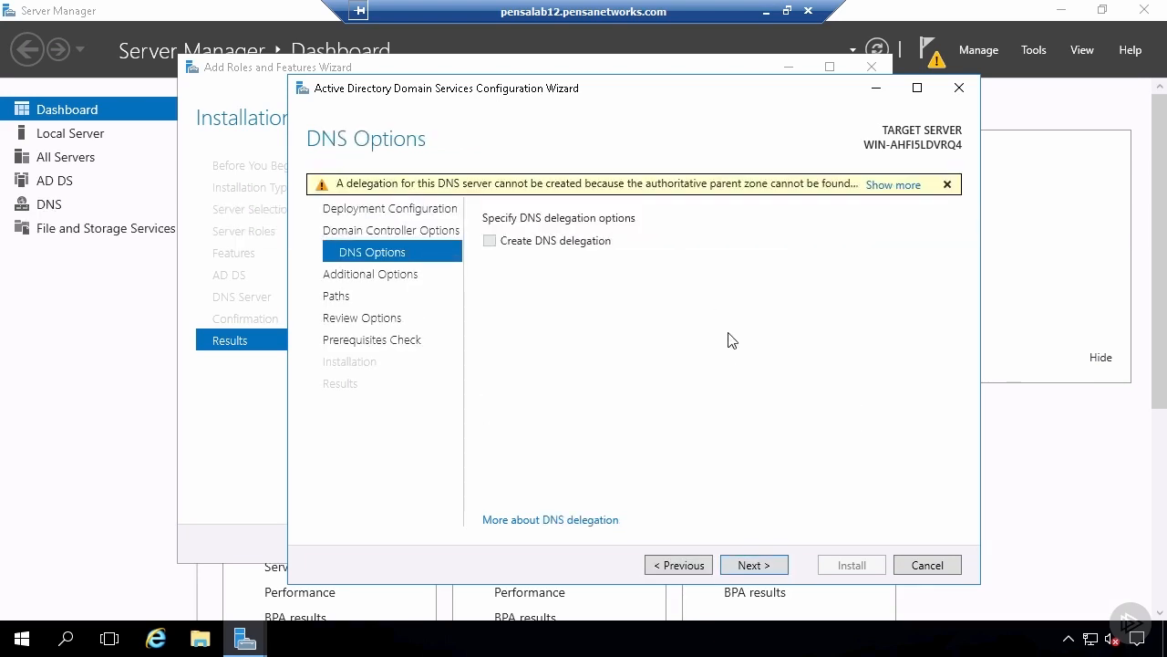
# - Read the full DNS delegation notice, then accept the DNS options, the NetBIOS name MILLER and the default folder paths
pyautogui.click(893, 186)
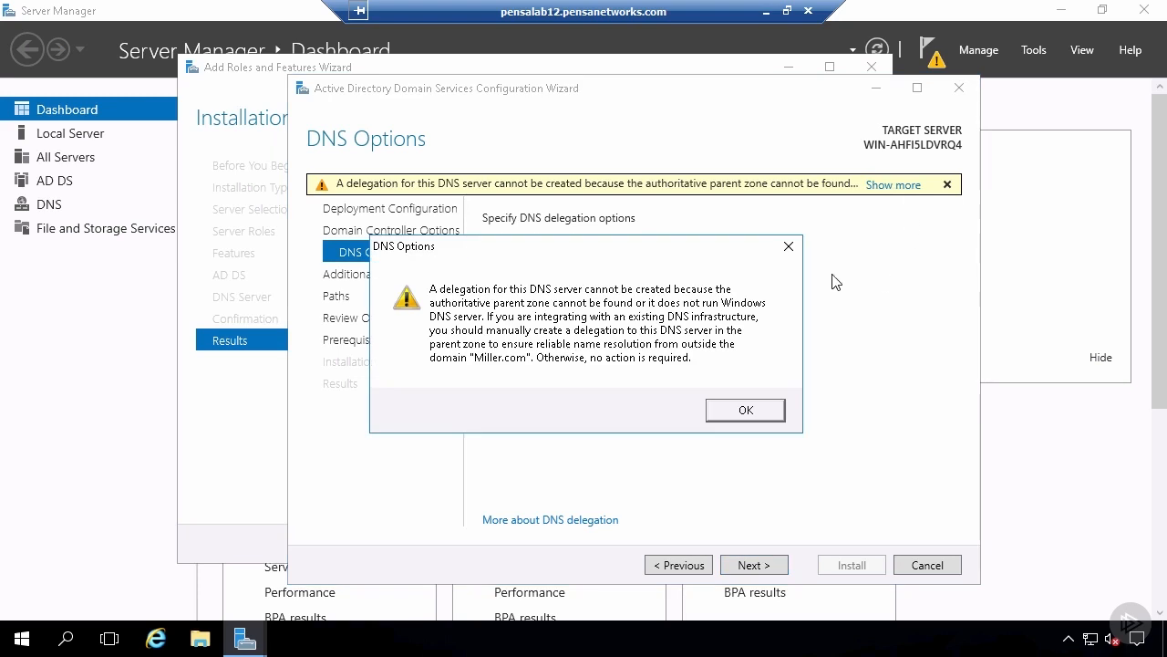
pyautogui.click(788, 247)
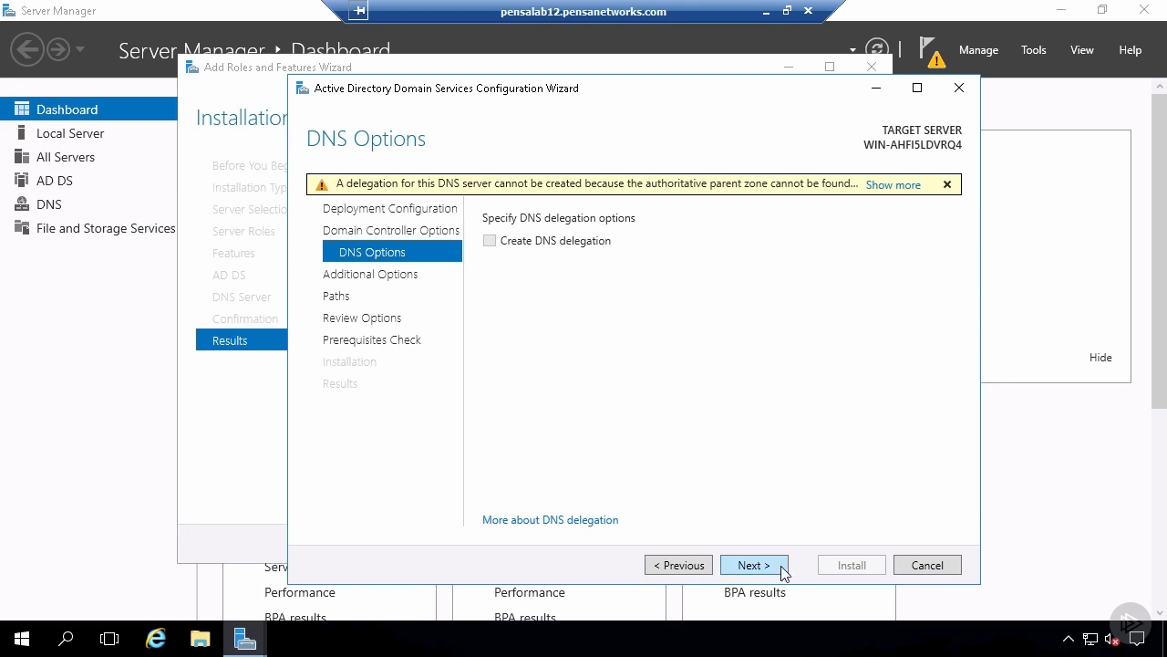
pyautogui.click(754, 565)
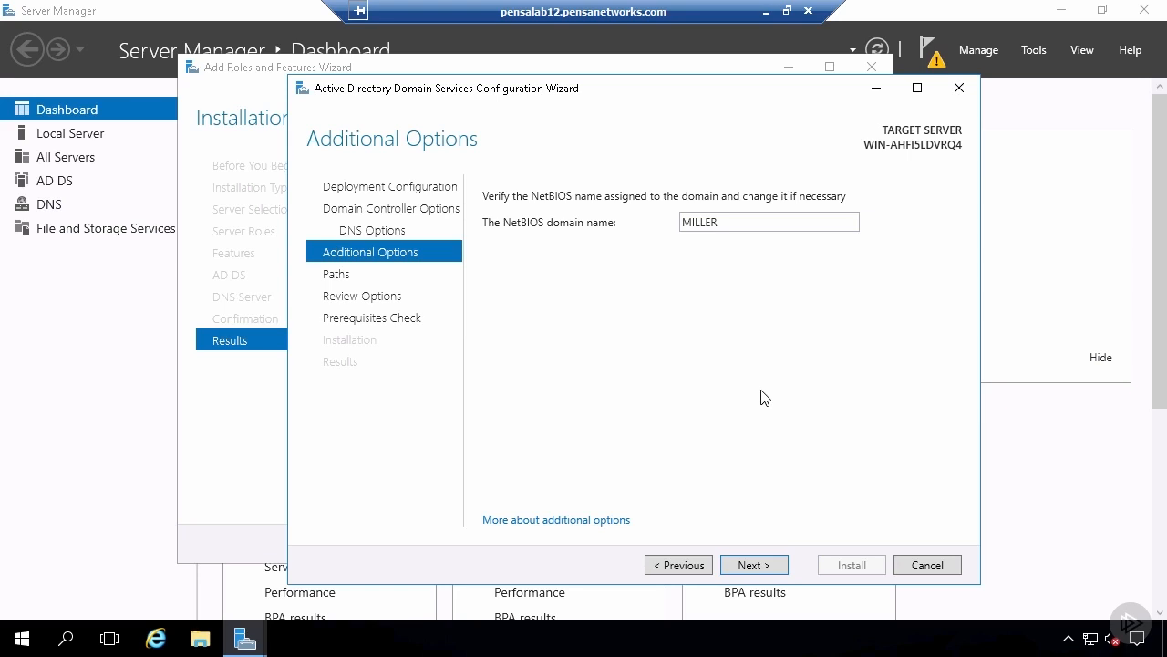
pyautogui.click(785, 571)
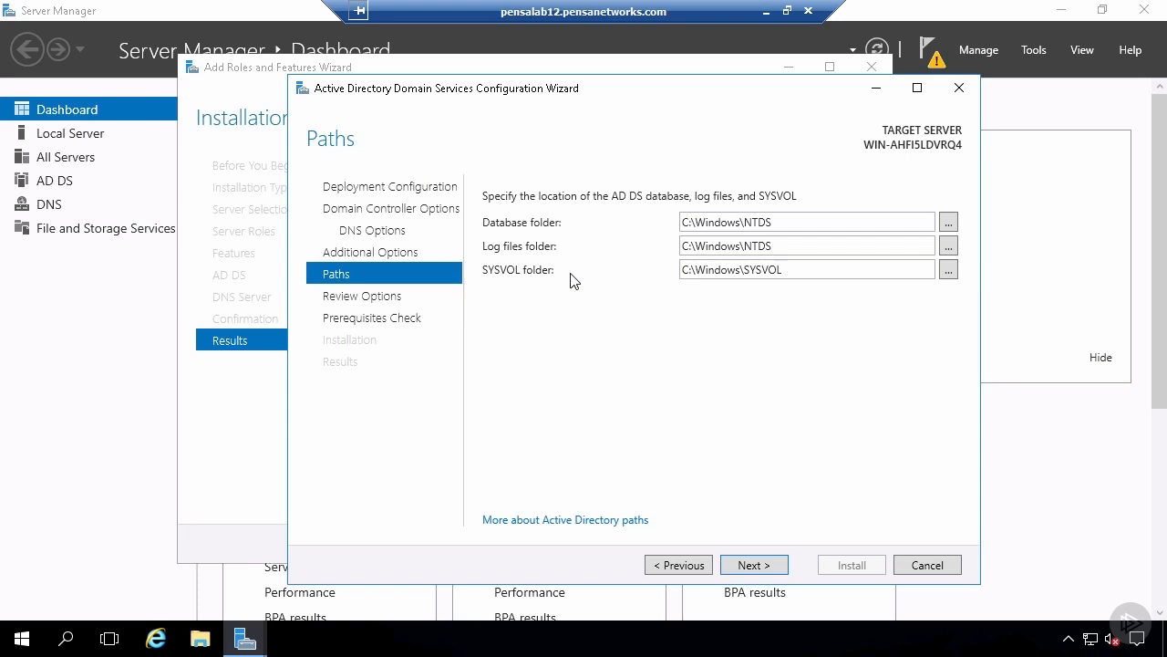
pyautogui.click(782, 574)
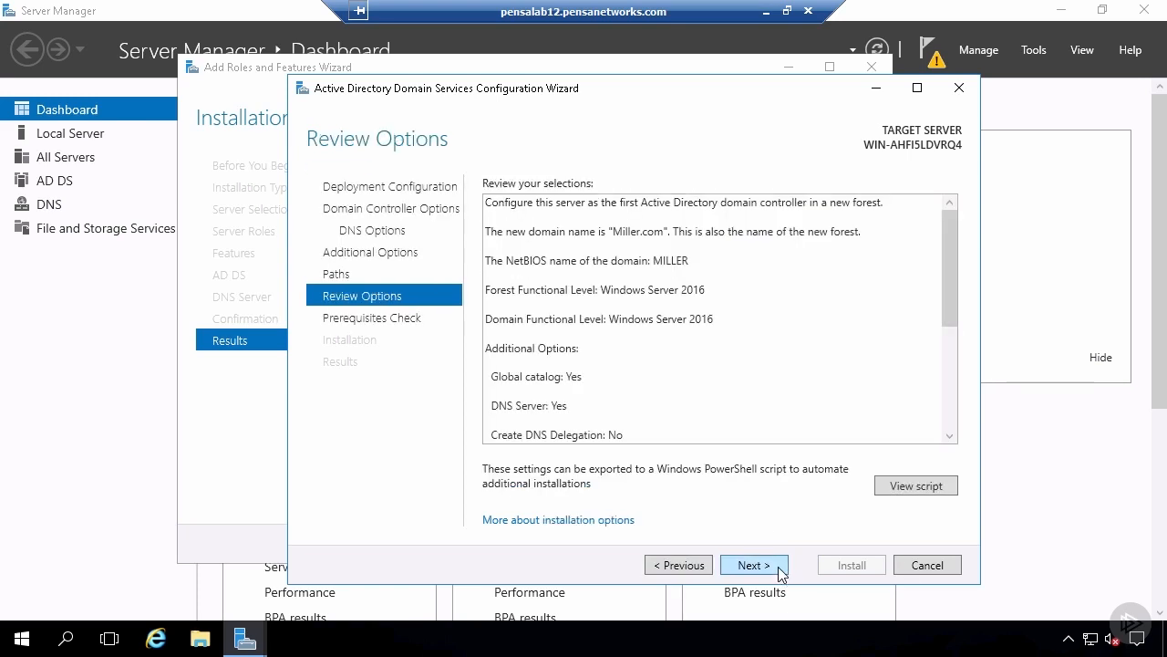
# - Review the selections and their PowerShell deployment script, then run the prerequisites check and read through its results
pyautogui.moveTo(950, 280); pyautogui.dragTo(946, 244)
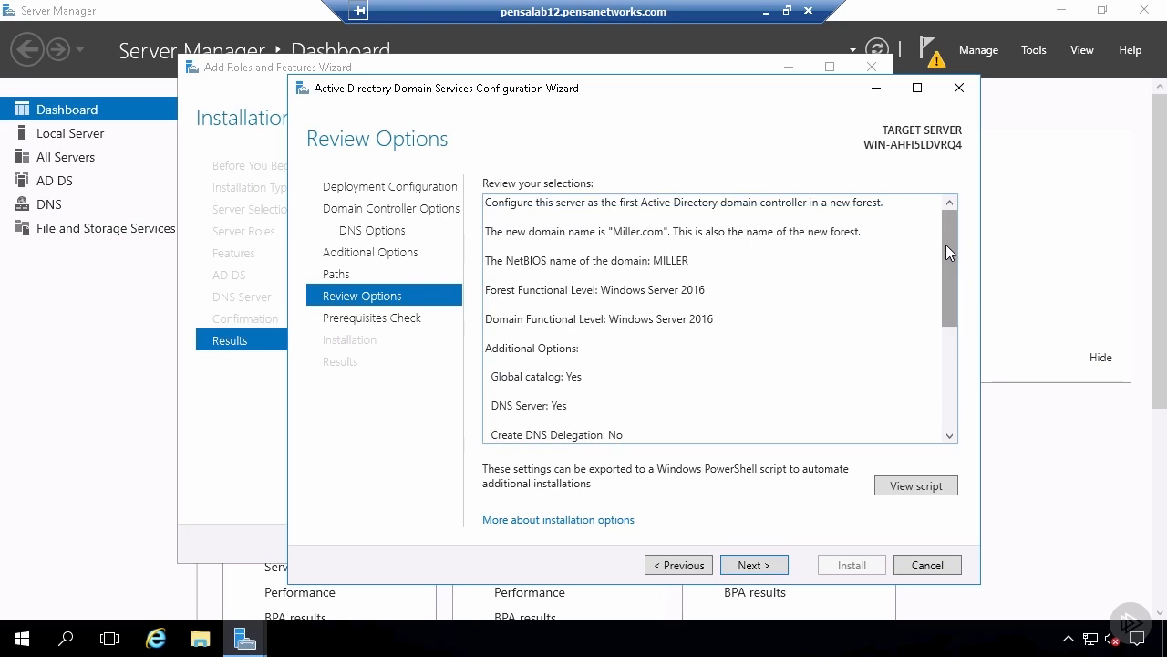
pyautogui.click(949, 495)
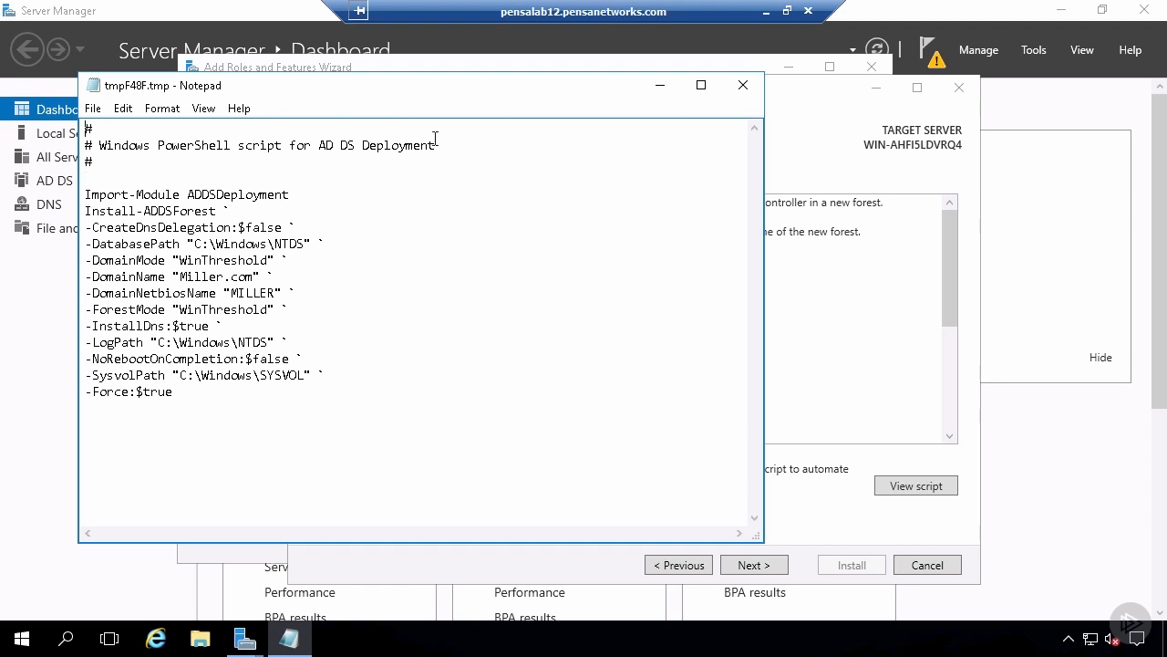
pyautogui.click(749, 87)
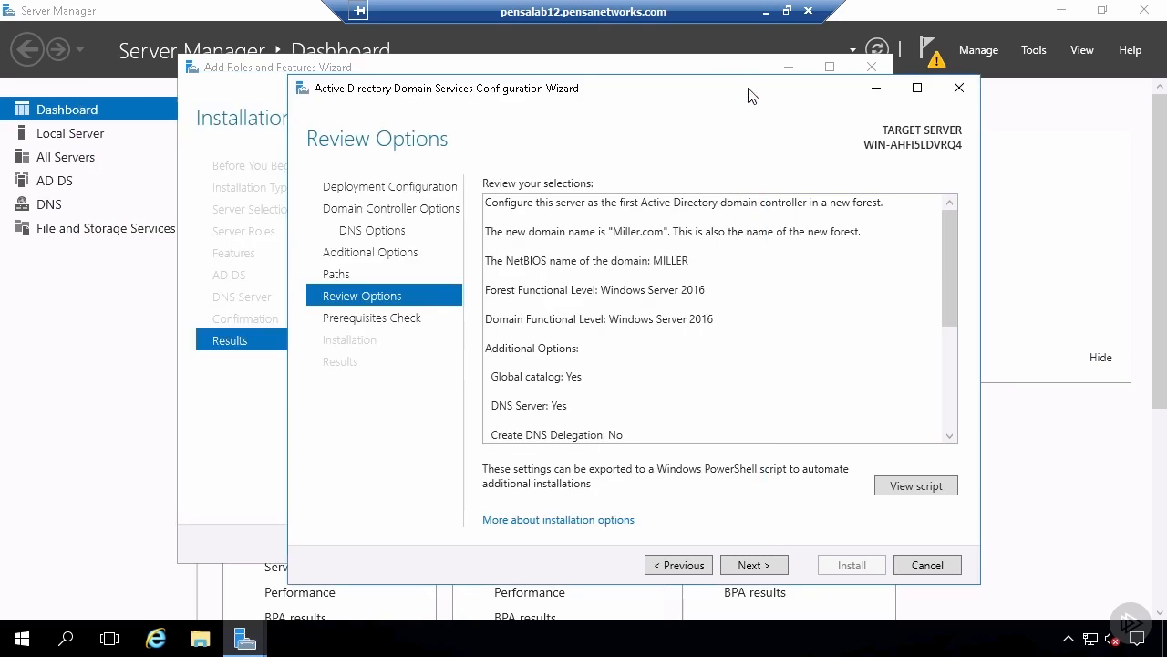
pyautogui.click(777, 567)
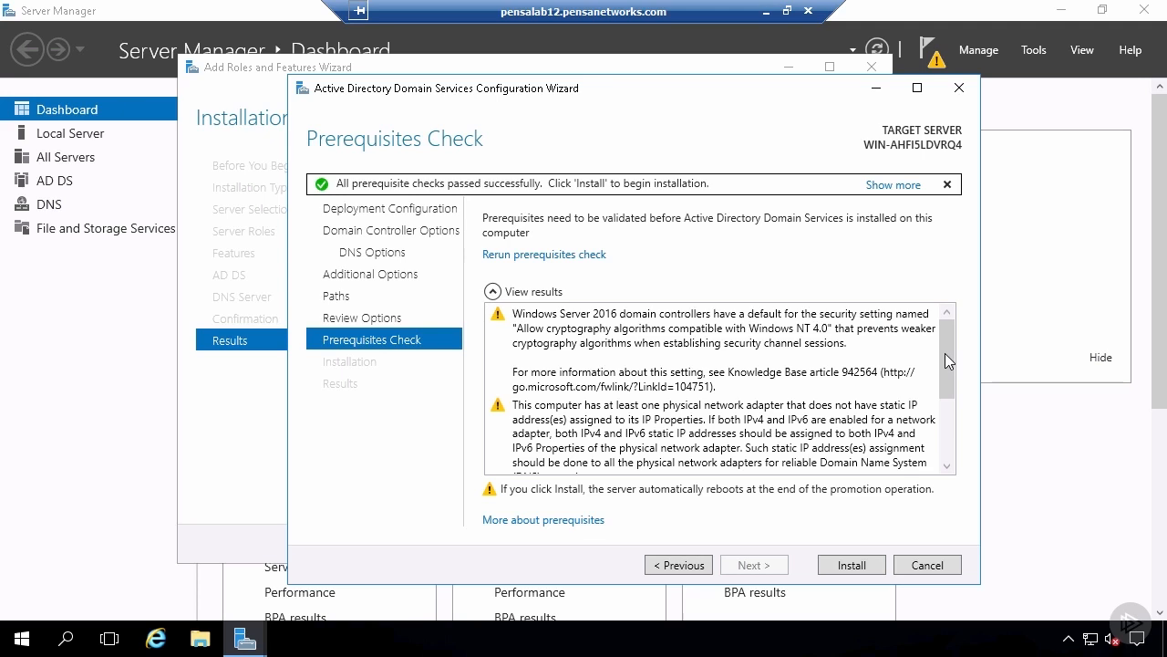
pyautogui.moveTo(944, 353); pyautogui.dragTo(947, 425)
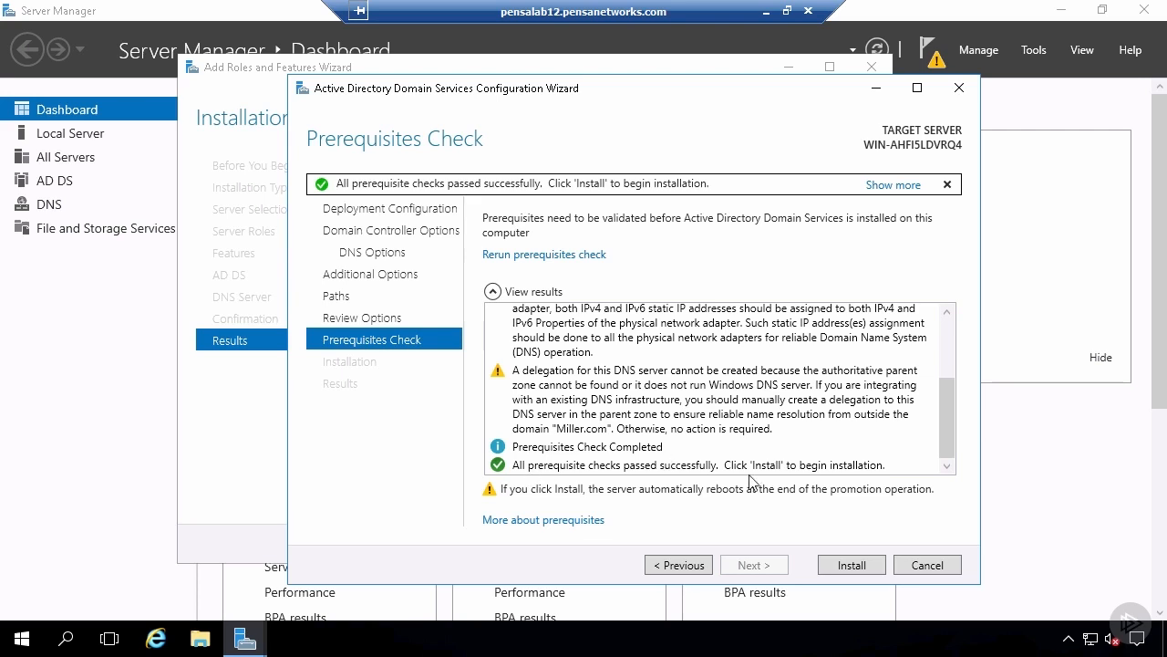
# - Install the domain controller configuration, then get the available Windows updates and start installing them
pyautogui.click(881, 567)
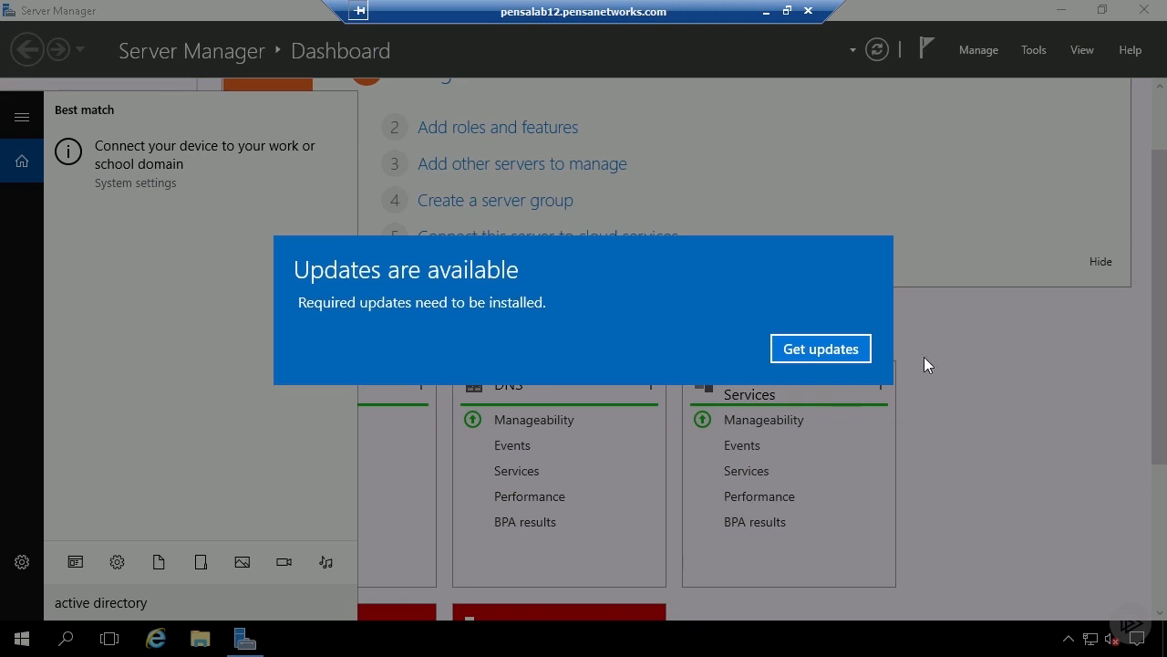
pyautogui.click(848, 355)
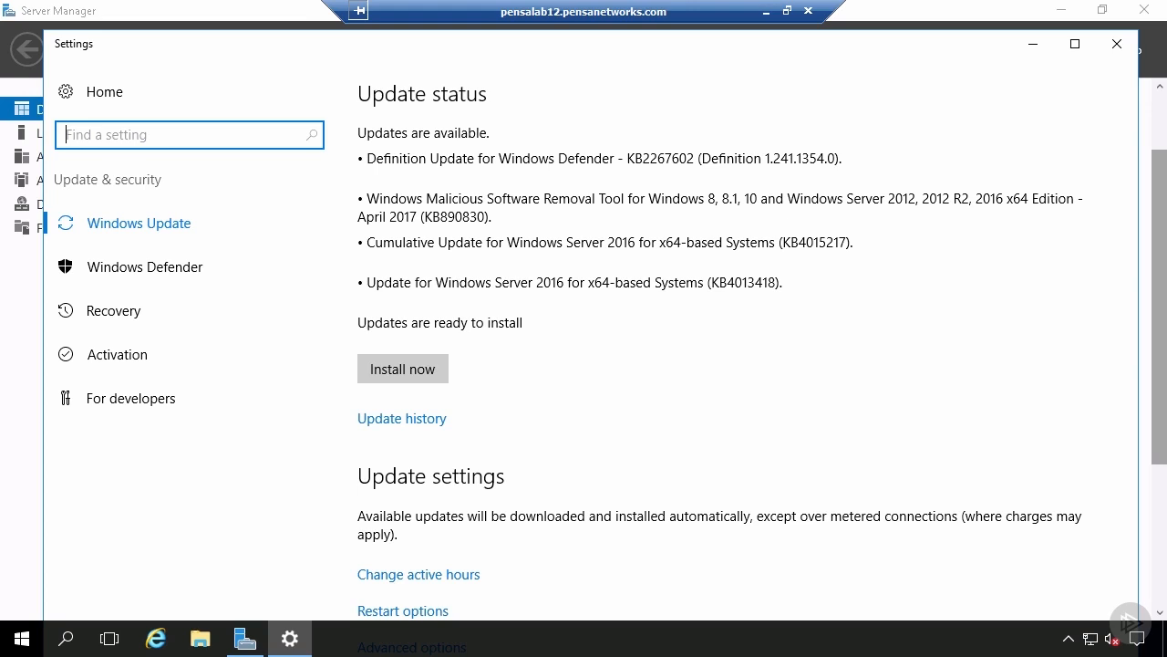
pyautogui.click(431, 379)
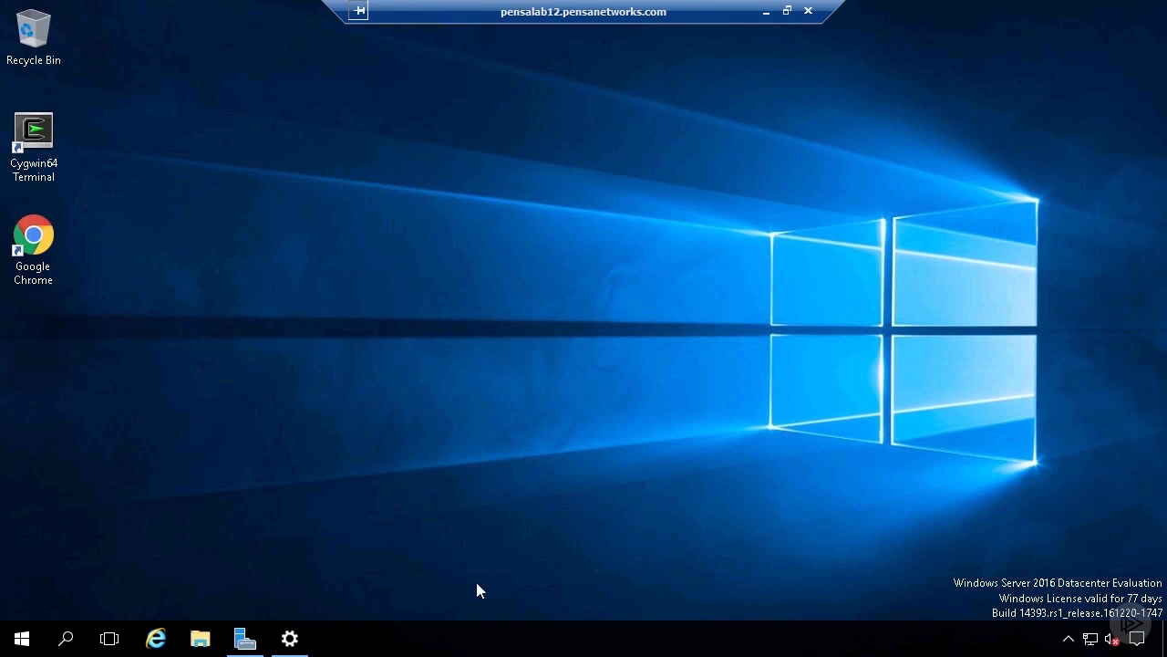
# - Open Active Directory Users and Computers from the Windows Administrative Tools
pyautogui.click(20, 644)
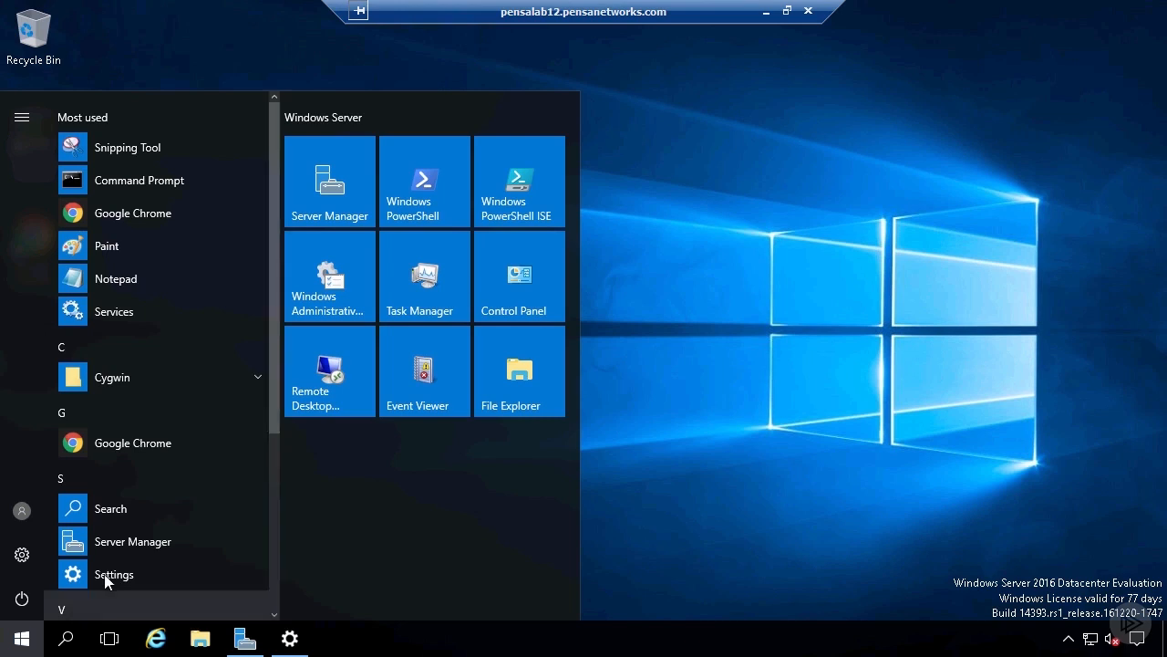
pyautogui.moveTo(272, 429); pyautogui.dragTo(279, 597)
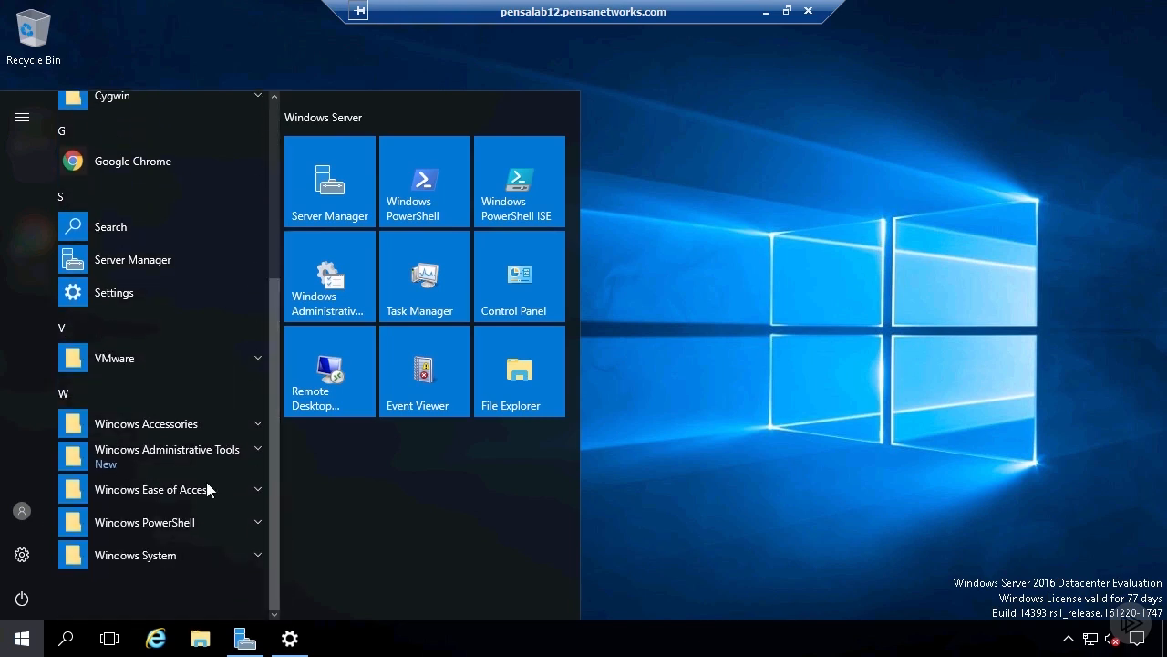
pyautogui.click(127, 459)
pyautogui.moveTo(275, 310); pyautogui.dragTo(273, 367)
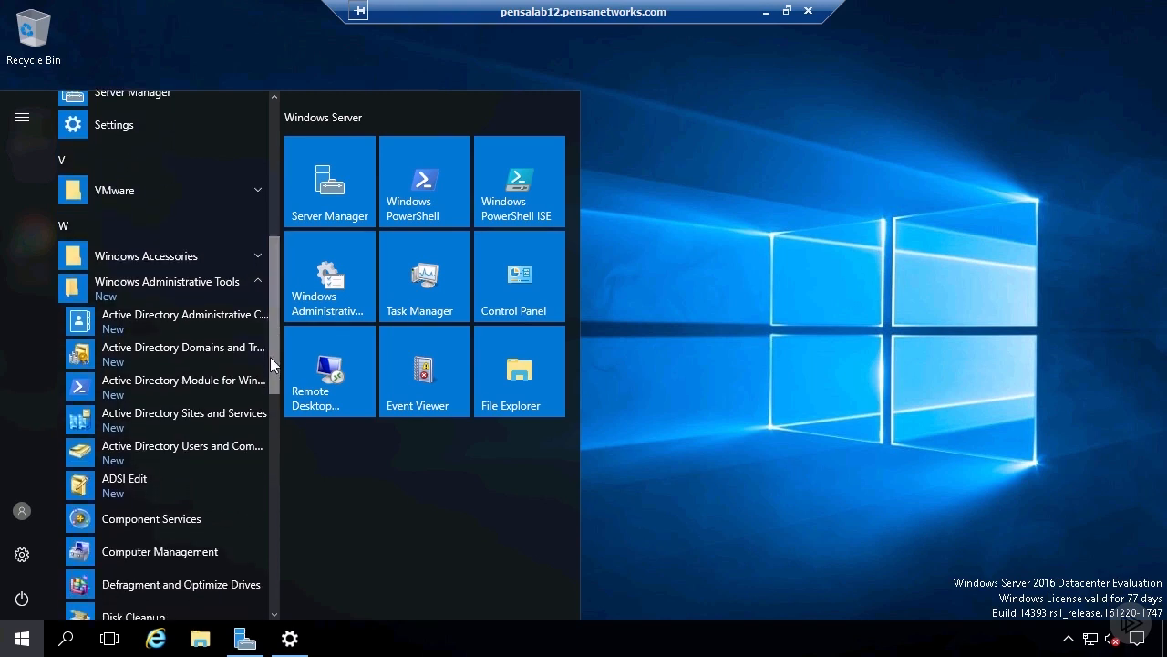
pyautogui.click(232, 451)
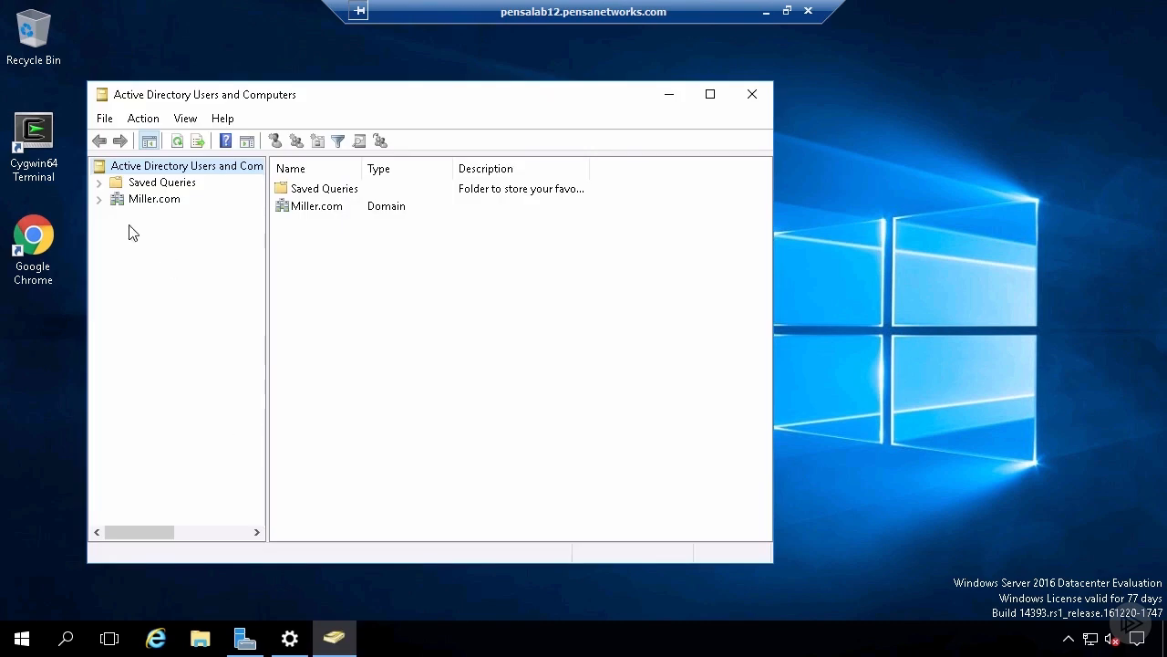
# - Expand the Miller.com domain and view its Builtin and Users containers, widening the Name and Type columns for the Users list
pyautogui.click(100, 200)
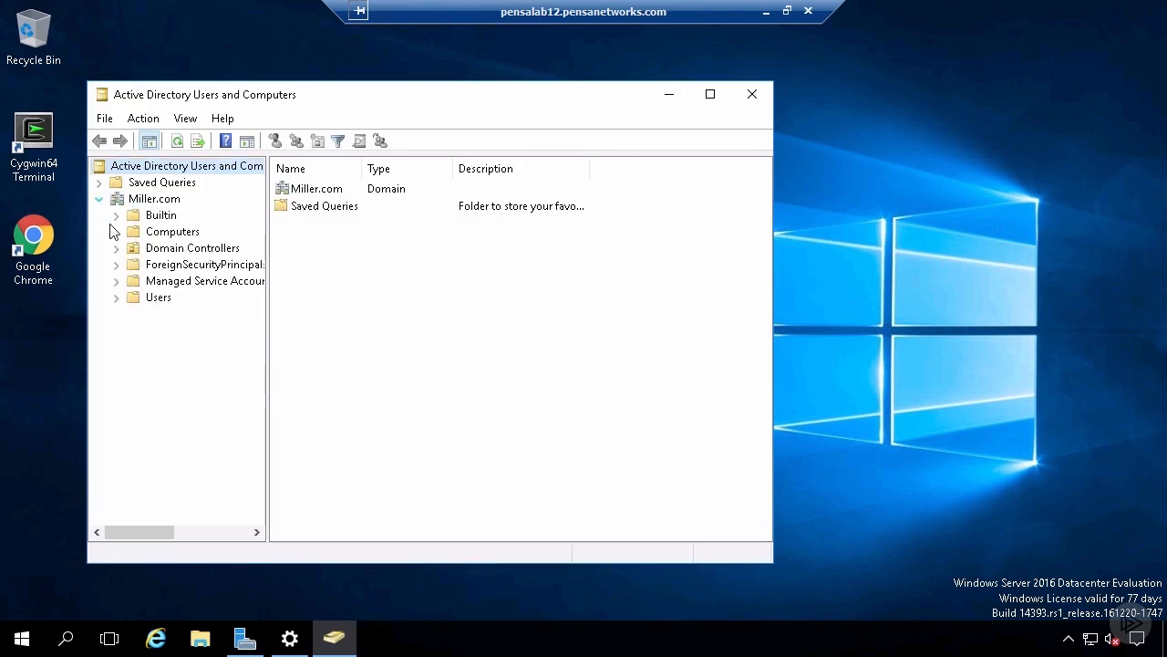
pyautogui.click(162, 217)
pyautogui.click(162, 303)
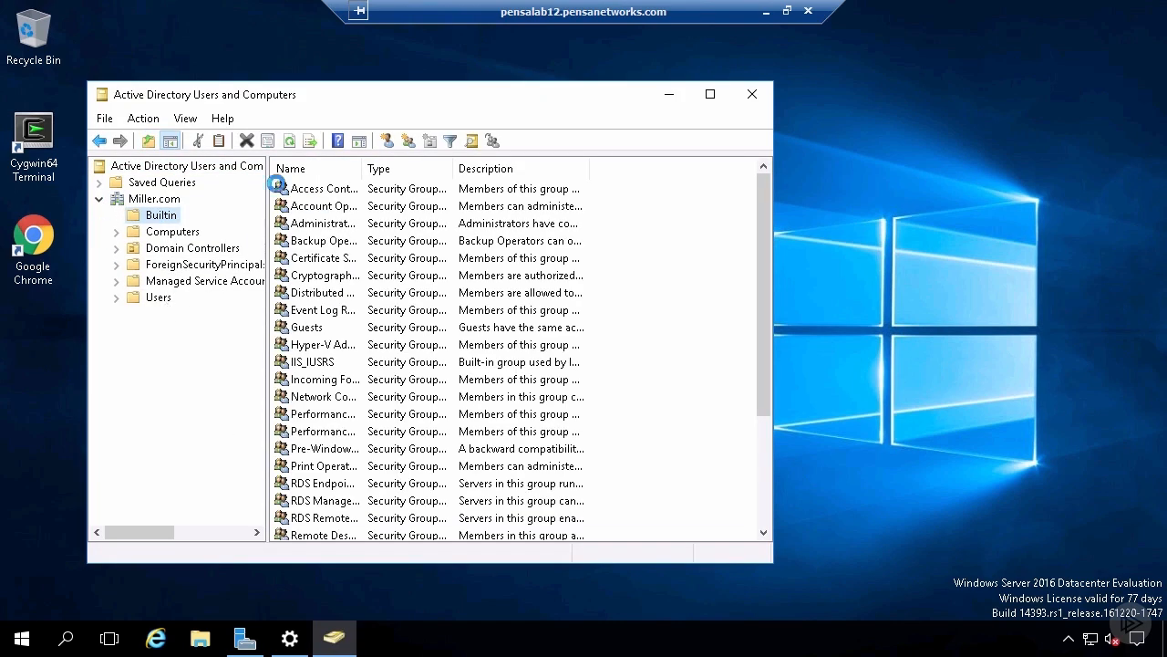
pyautogui.moveTo(289, 99); pyautogui.dragTo(315, 99)
pyautogui.moveTo(315, 93); pyautogui.dragTo(418, 92)
pyautogui.moveTo(489, 168); pyautogui.dragTo(557, 168)
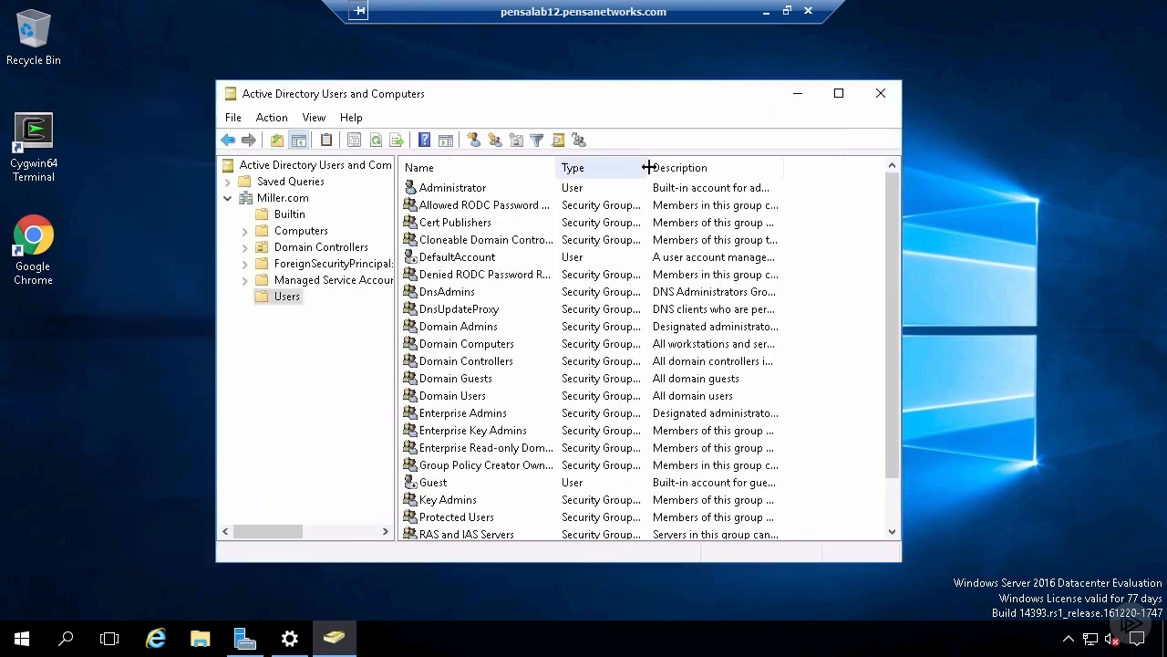
pyautogui.moveTo(649, 168); pyautogui.dragTo(755, 169)
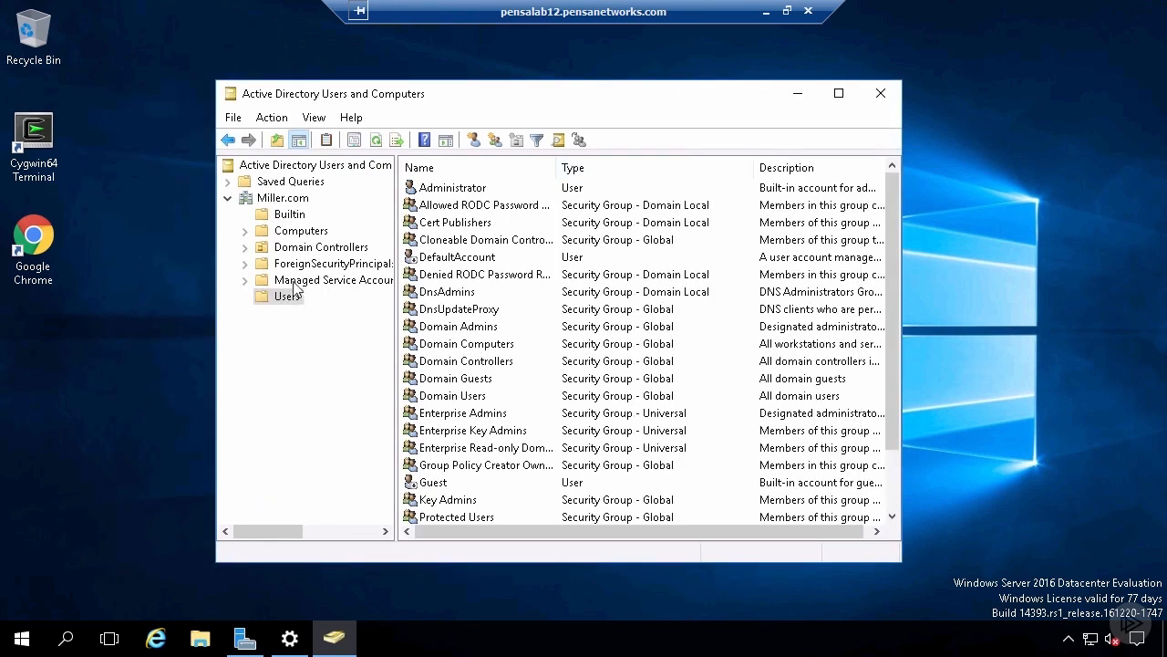
# - Examine the Computers, Builtin and Domain Controllers containers of Miller.com, widening the Name column for the domain controllers
pyautogui.click(292, 232)
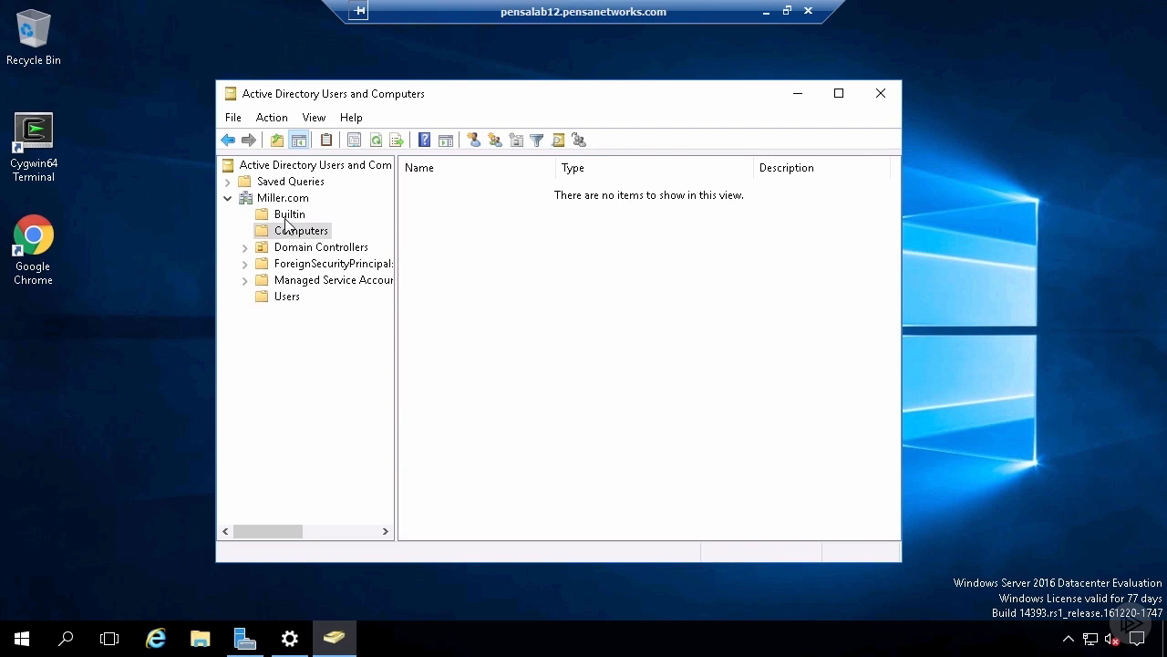
pyautogui.click(289, 215)
pyautogui.click(321, 247)
pyautogui.moveTo(490, 167); pyautogui.dragTo(614, 168)
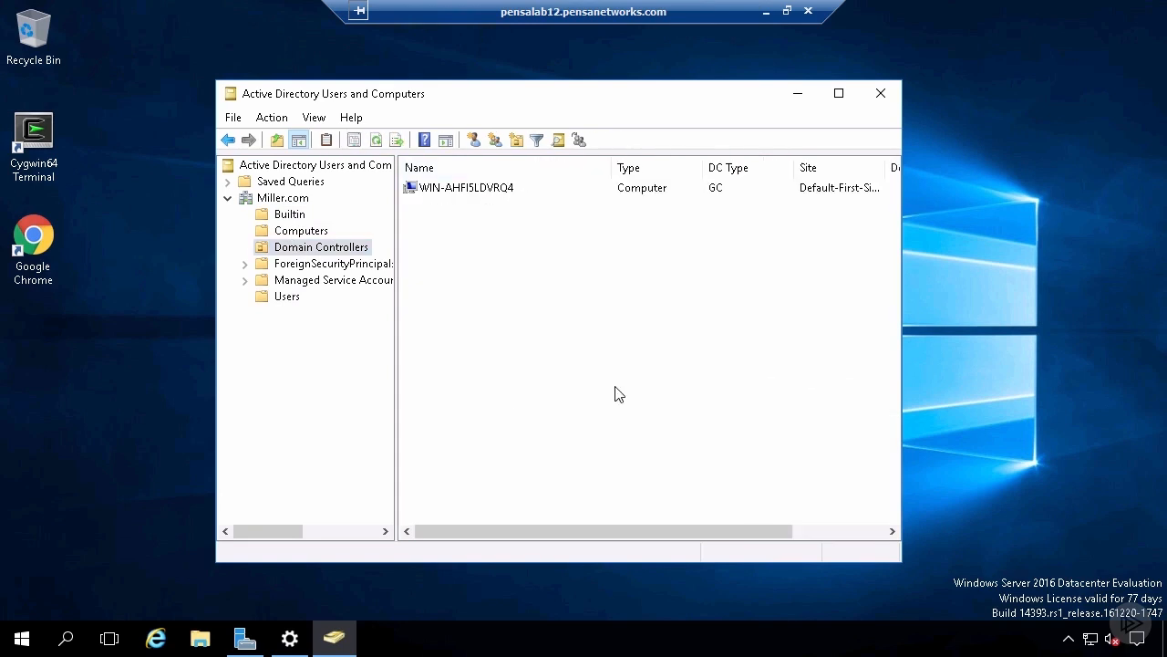